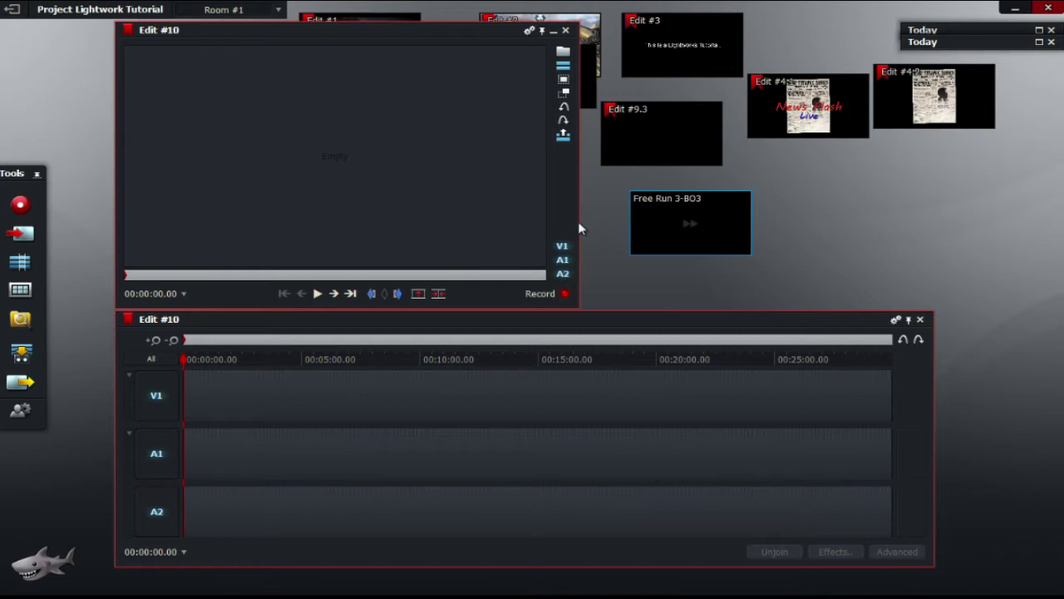
Pick out the gameplay clip tile in the room to place on the empty Edit #10 timeline
mouse_move(637, 214)
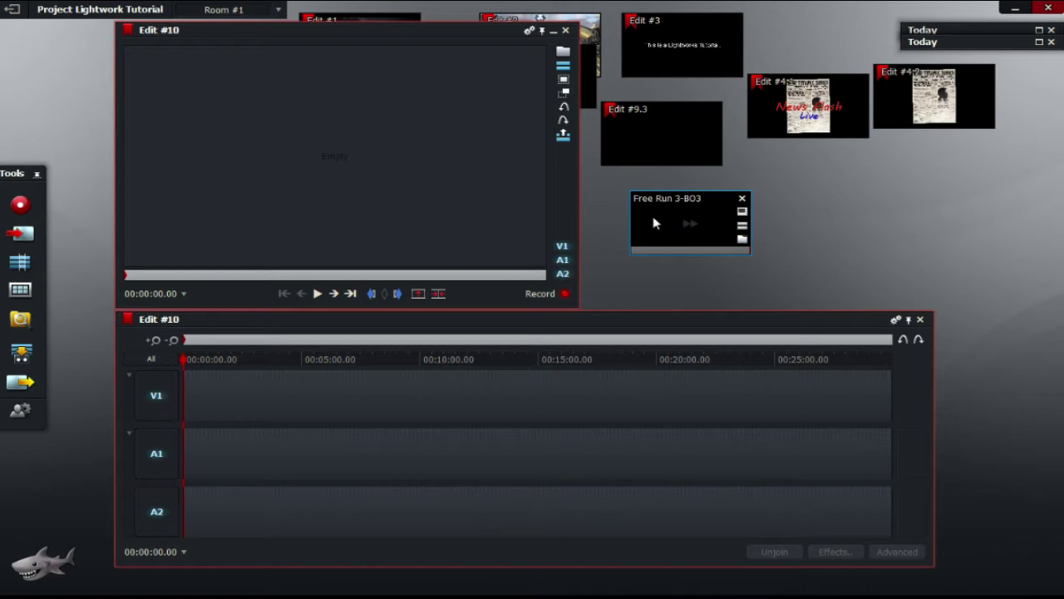
Place the far cry 4 cinematics clip at the start of V1, A1 and A2, then zoom the timeline in twice
left_click_drag(654, 223, 199, 395)
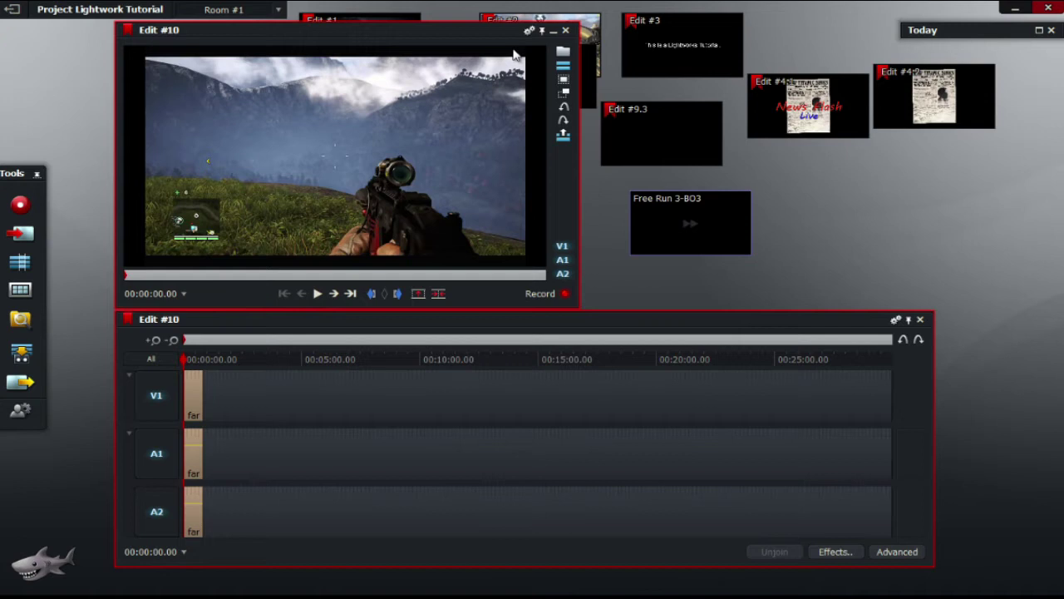
mouse_move(569, 266)
left_click(154, 340)
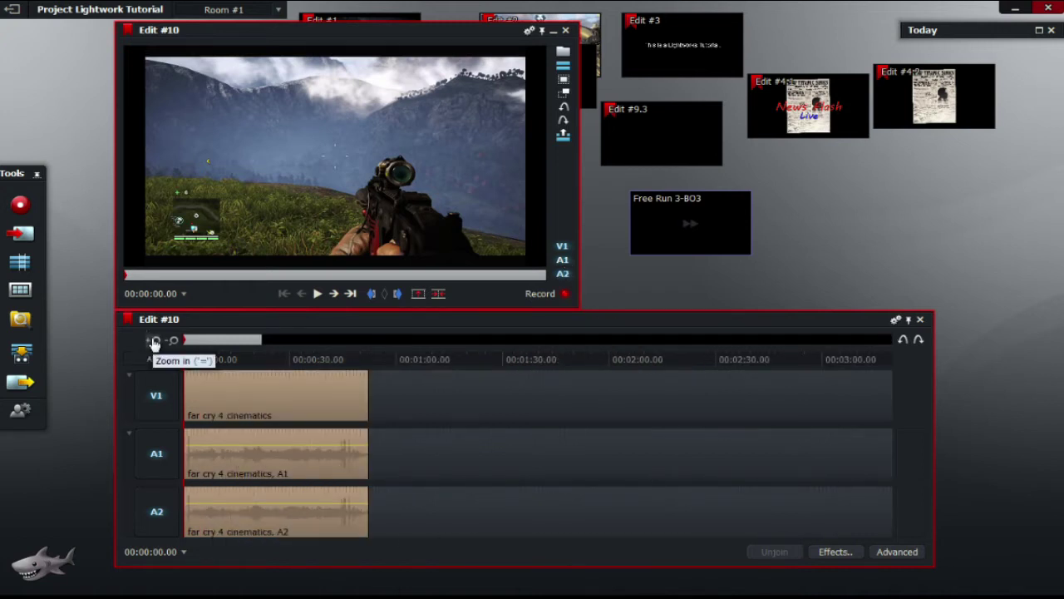
left_click(154, 340)
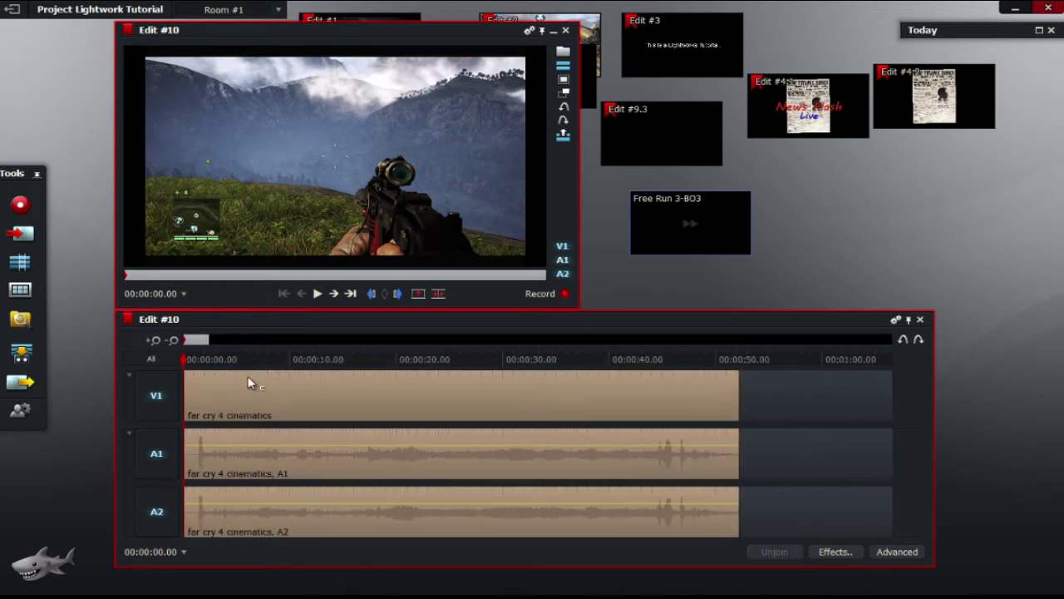
Apply the plain DVE effect from the DVEs category to the far cry clip on V1
right_click(248, 383)
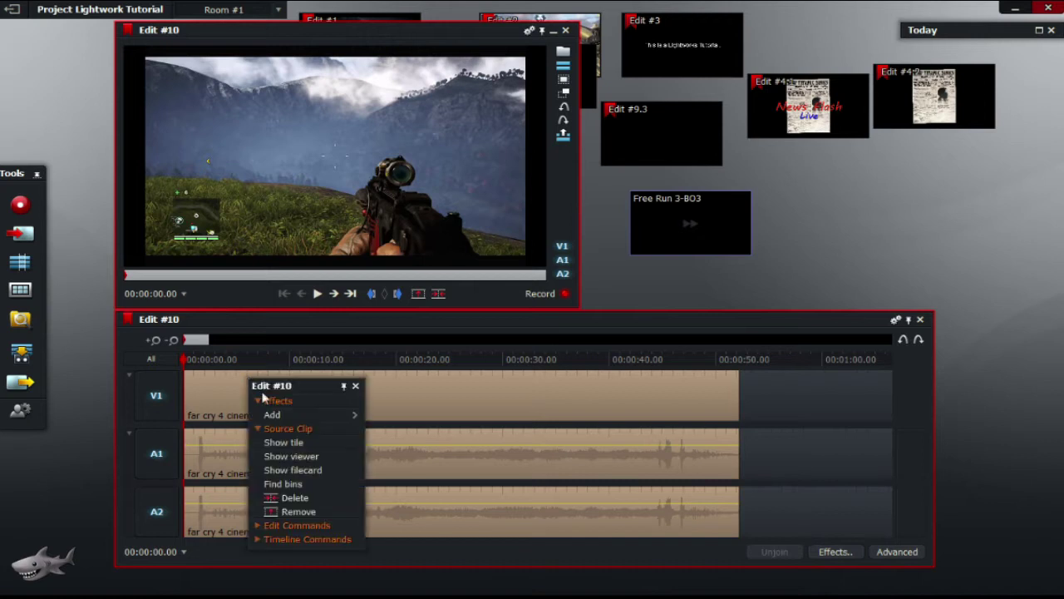
left_click(299, 414)
left_click(388, 346)
left_click(387, 346)
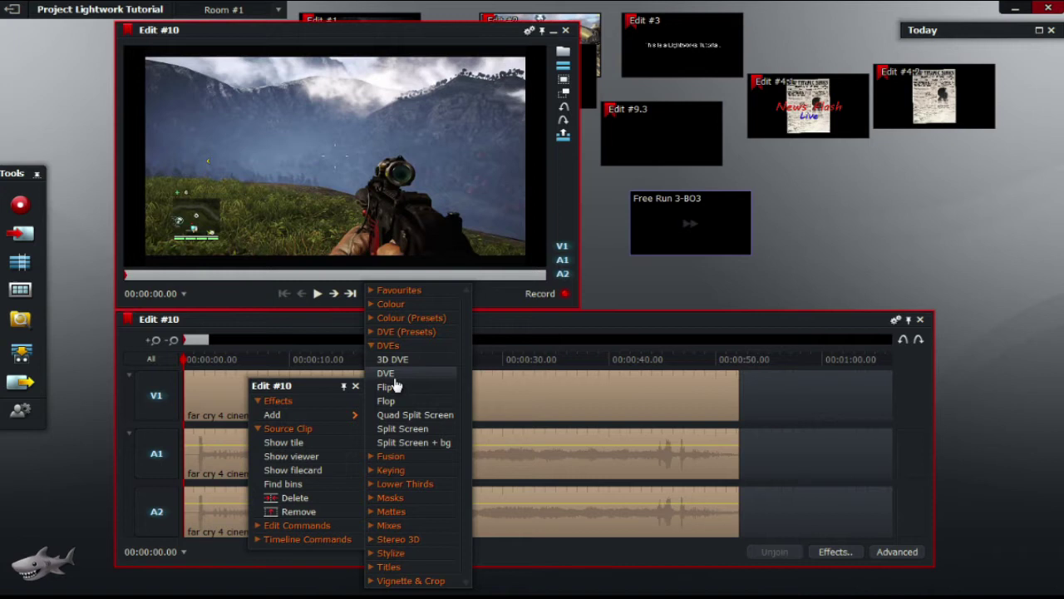
left_click(391, 374)
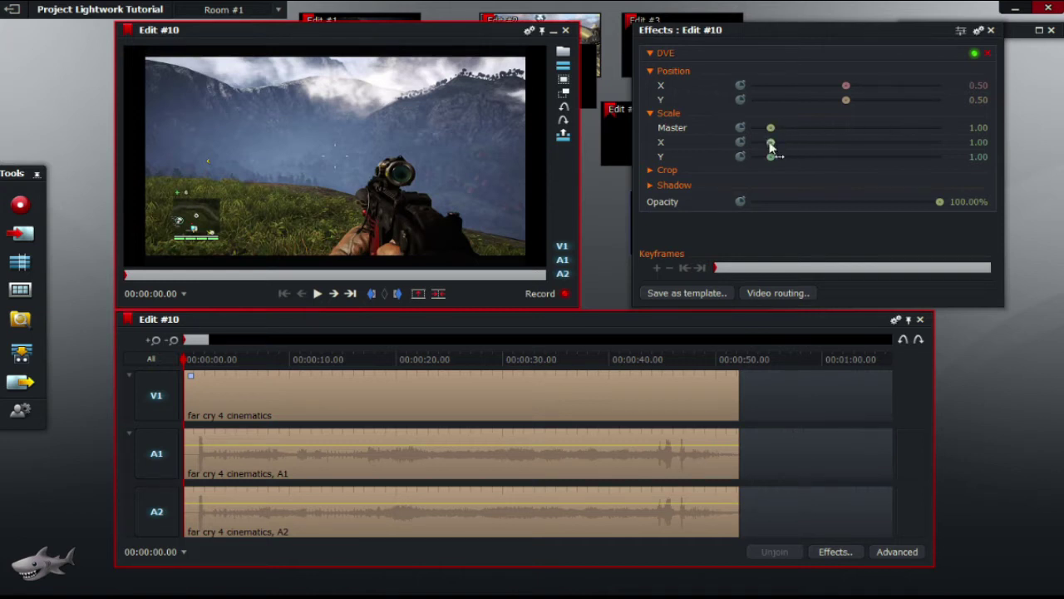
Scale the clip's picture to X 1.12 and Y 1.12, keeping master scale at 1.00
mouse_move(771, 142)
left_mouse_down()
mouse_move(782, 162)
mouse_move(771, 161)
mouse_move(790, 163)
mouse_move(759, 158)
mouse_move(796, 163)
mouse_move(774, 161)
mouse_move(782, 133)
mouse_move(775, 138)
left_mouse_up()
left_click(988, 129)
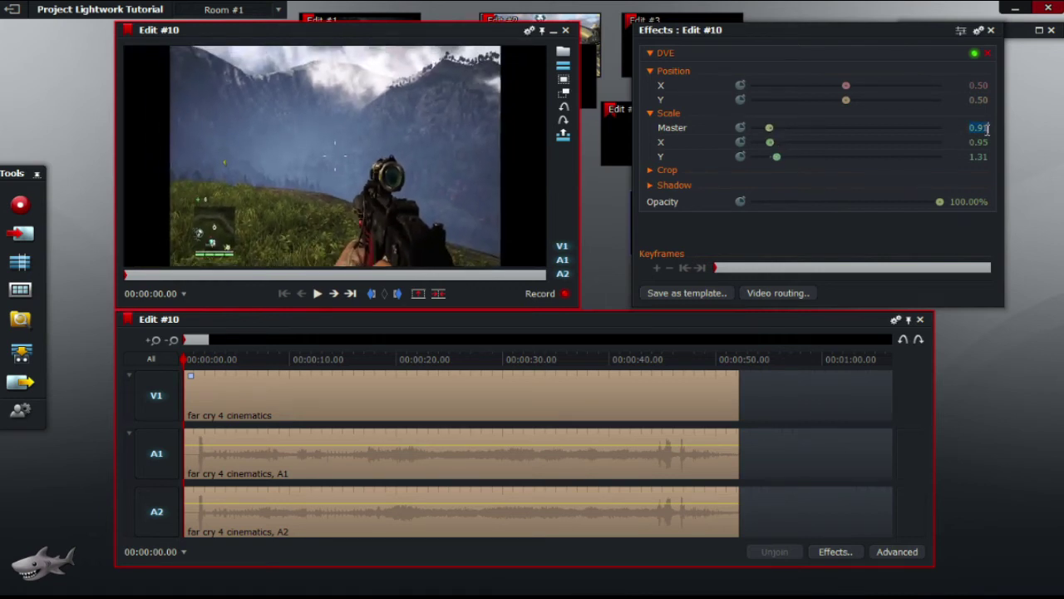
type("1")
key("Return")
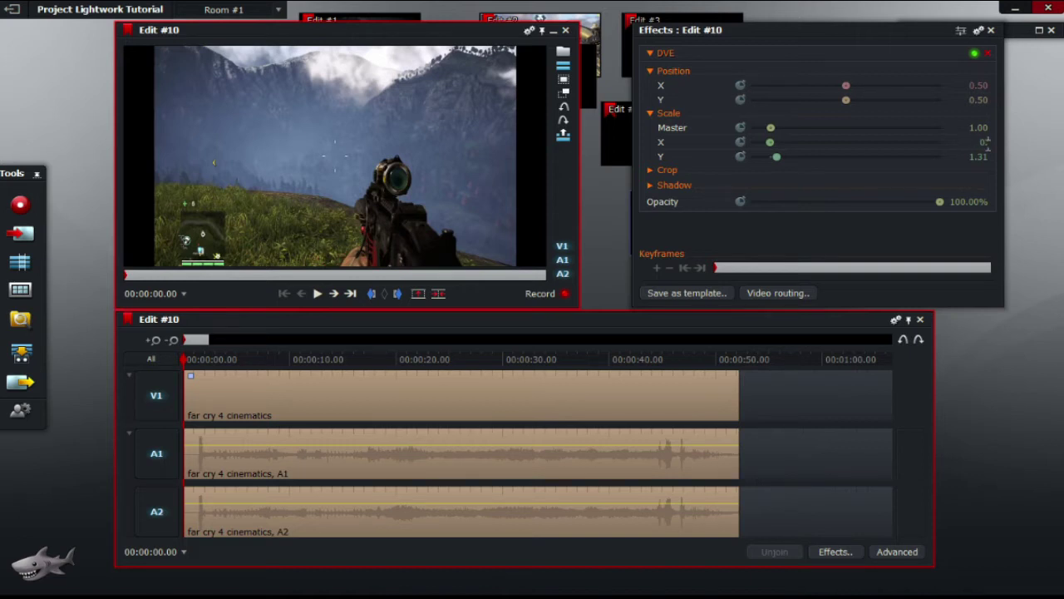
left_click_drag(986, 145, 785, 171)
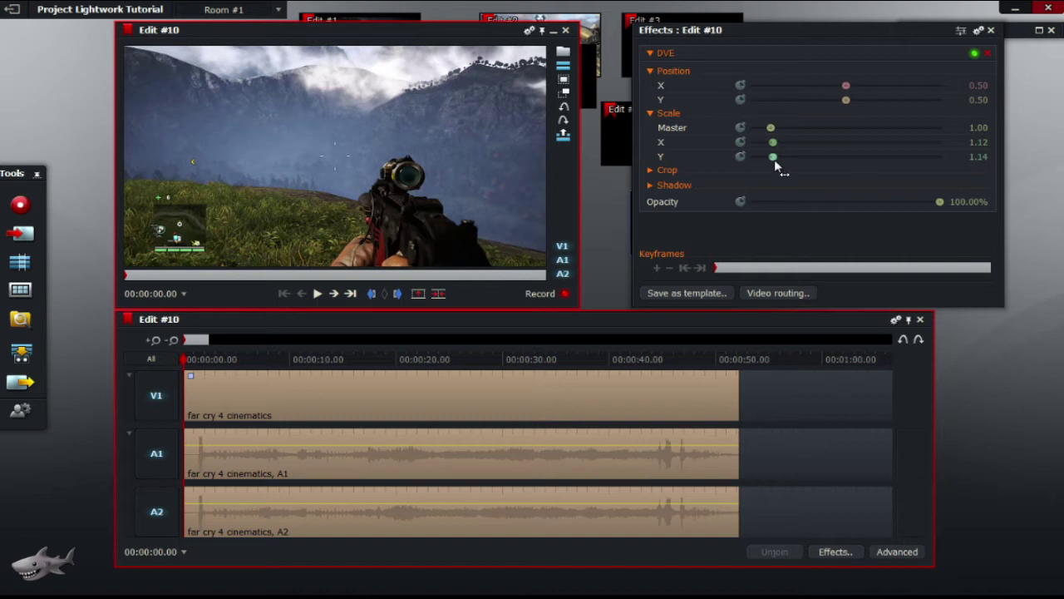
left_click_drag(779, 161, 779, 161)
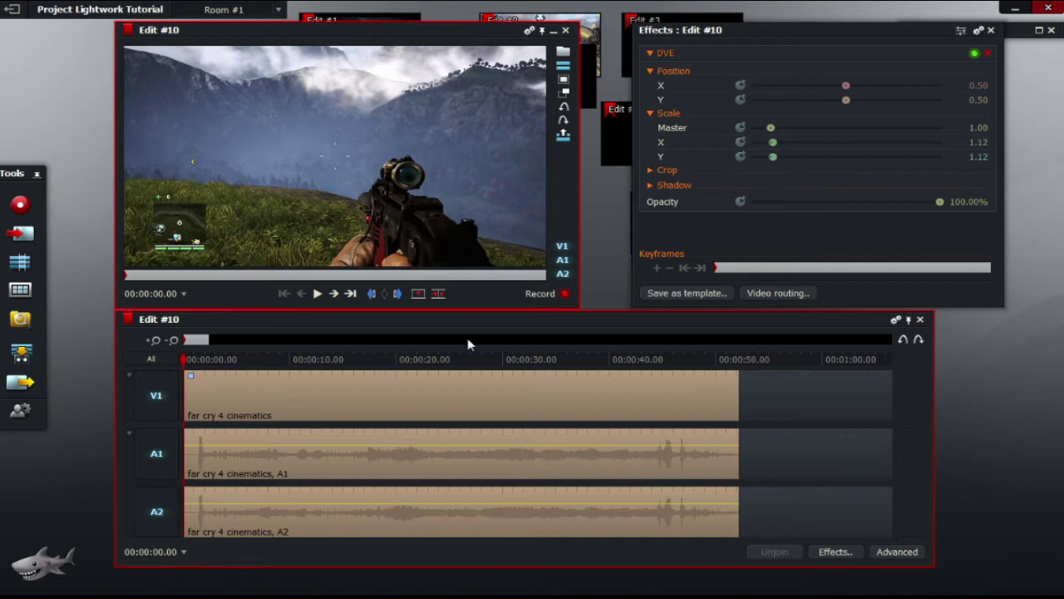
Drag the DVE master scale and Position X sliders to demonstrate enlarging and shifting the picture
mouse_move(166, 251)
left_click_drag(771, 127, 806, 128)
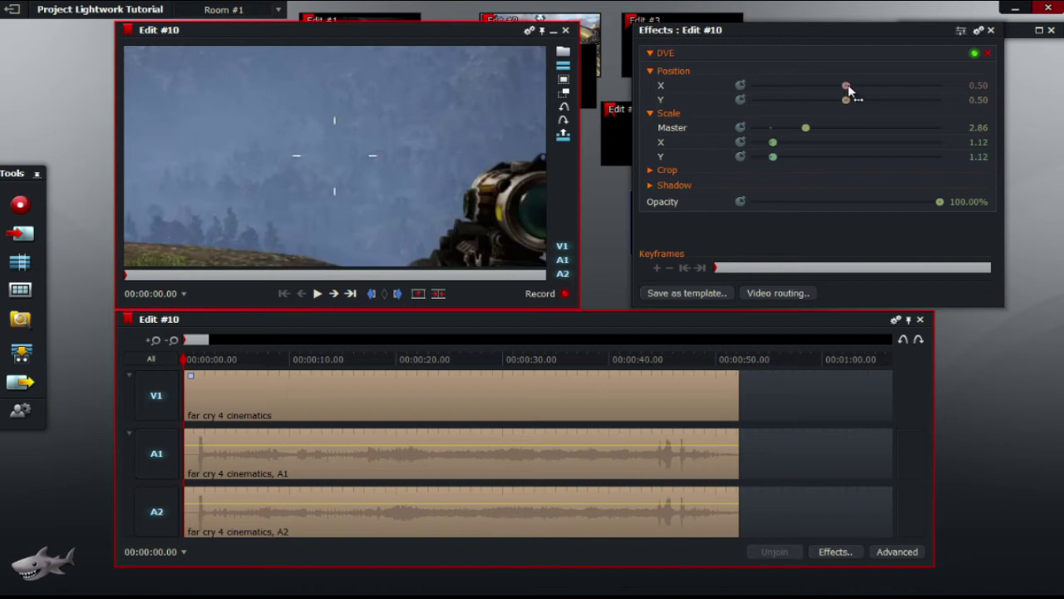
left_click_drag(847, 86, 907, 103)
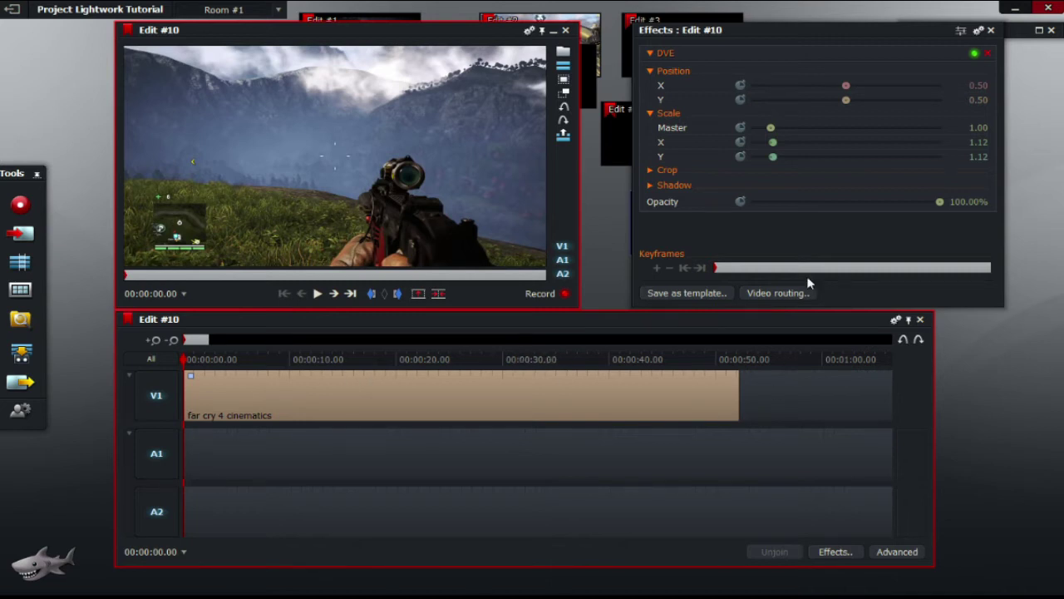
Add one empty video track before V1, pushing the far cry clip down to V2
left_click(897, 321)
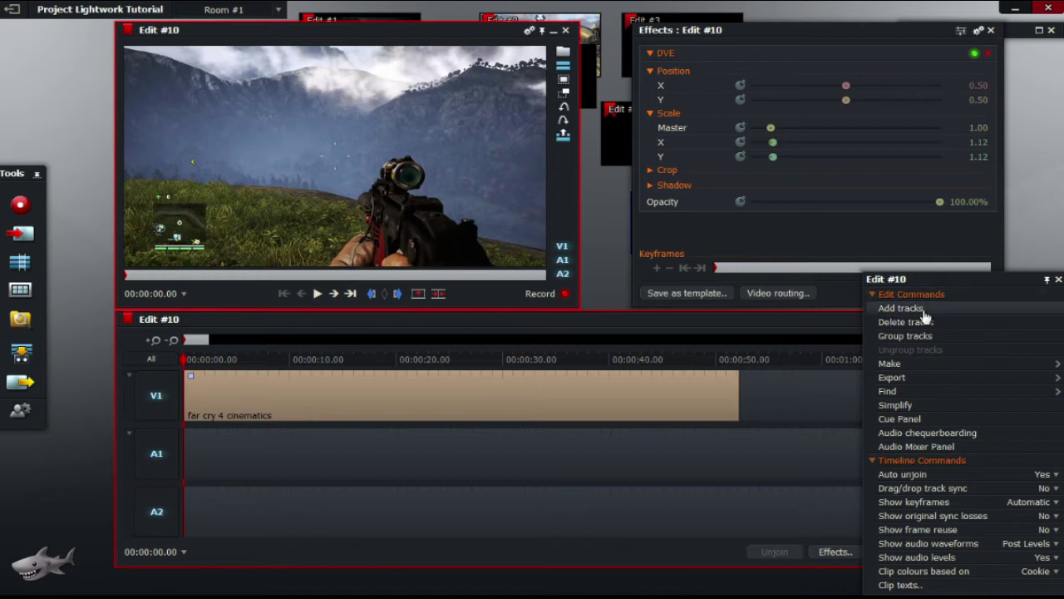
left_click(955, 313)
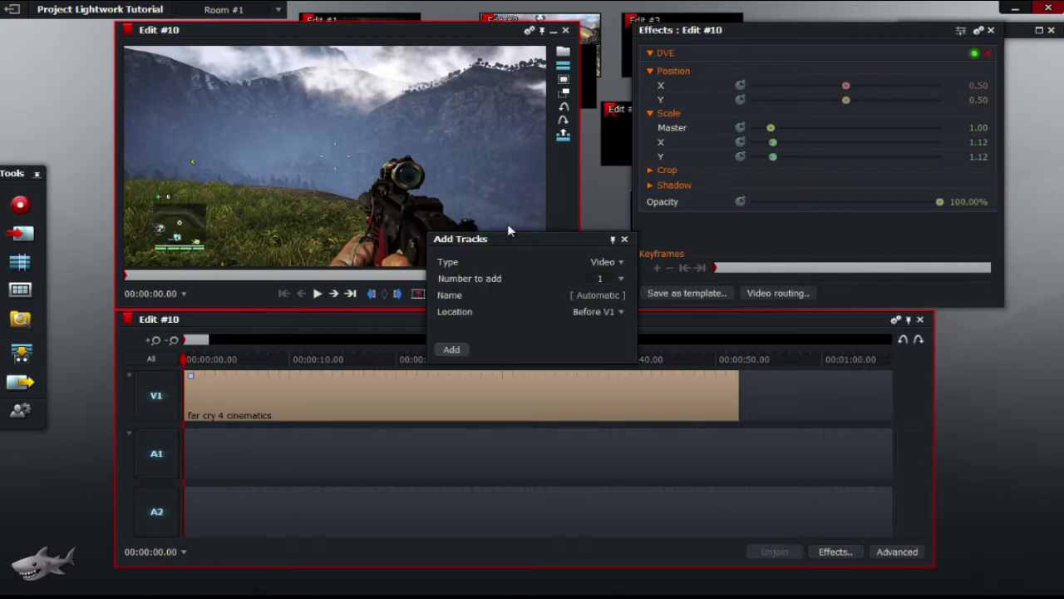
left_click(454, 352)
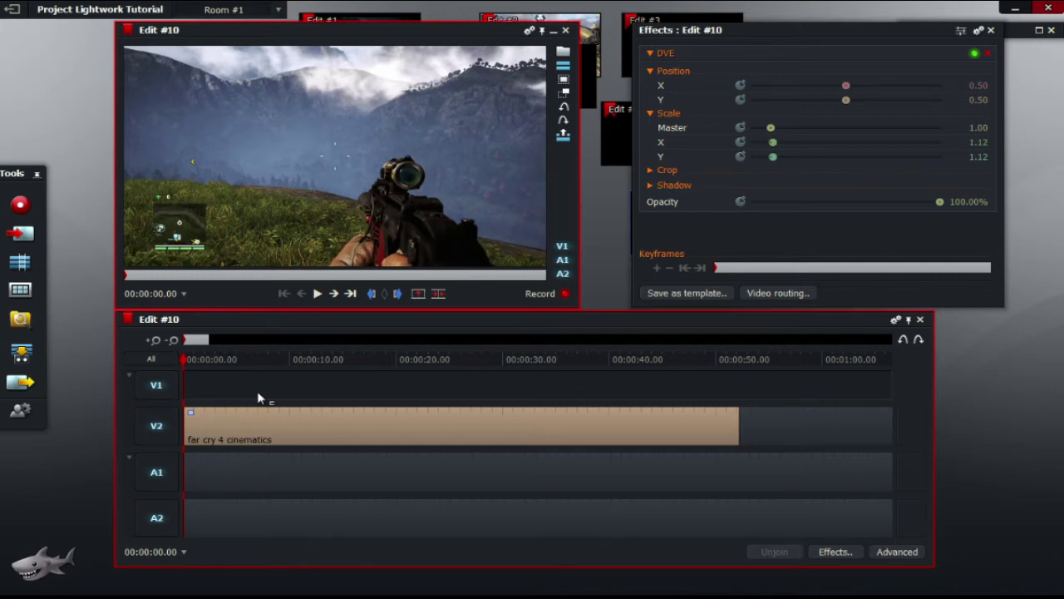
Drag the Happy Wheels #6 clip from the Today bin onto the new V1 track
left_click(1051, 31)
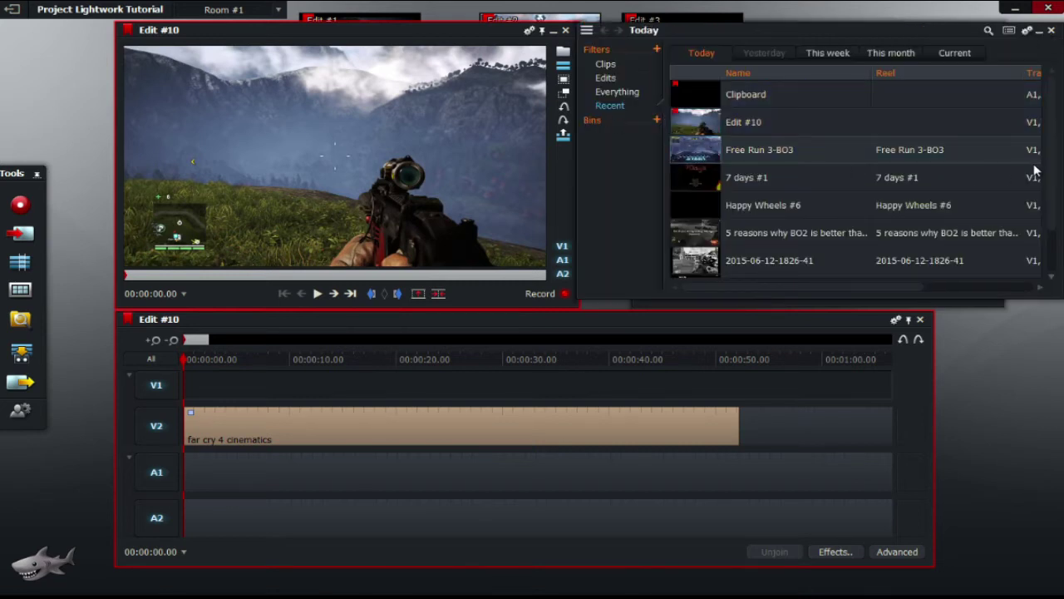
scroll(1059, 136, "down", 2)
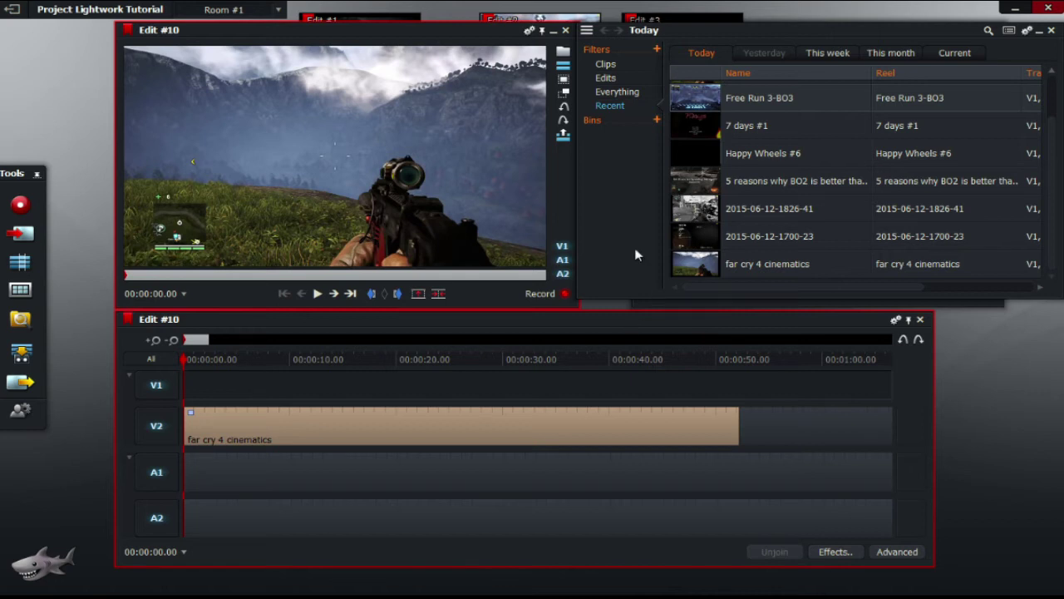
left_click_drag(738, 153, 681, 168)
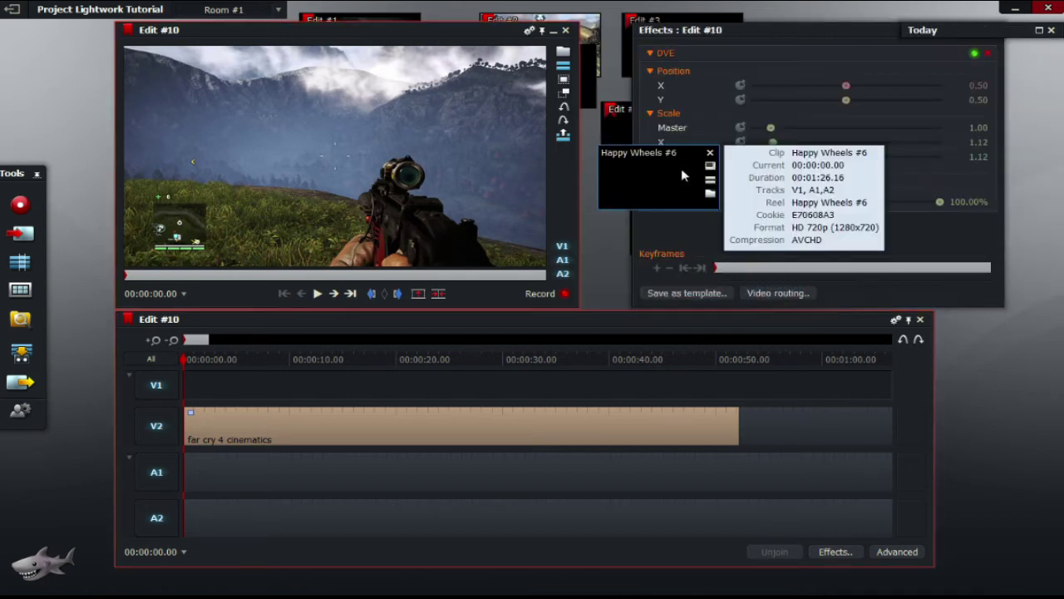
mouse_move(665, 186)
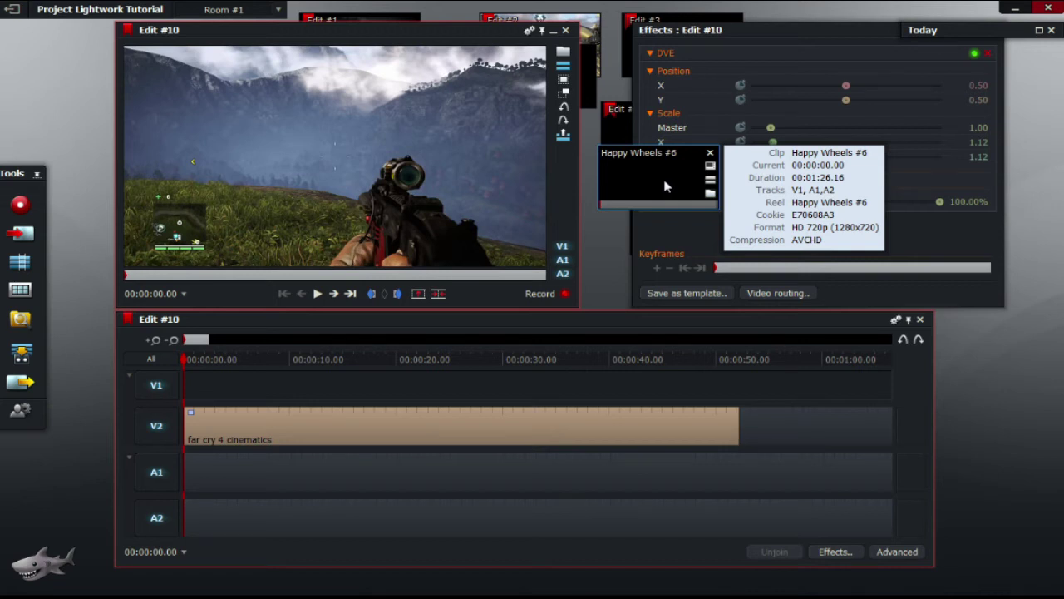
left_click_drag(665, 187, 190, 402)
Toggle audio tracks A1 and A2, then trim Happy Wheels #6 to end level with the V2 clip
left_click(156, 472)
left_click(158, 520)
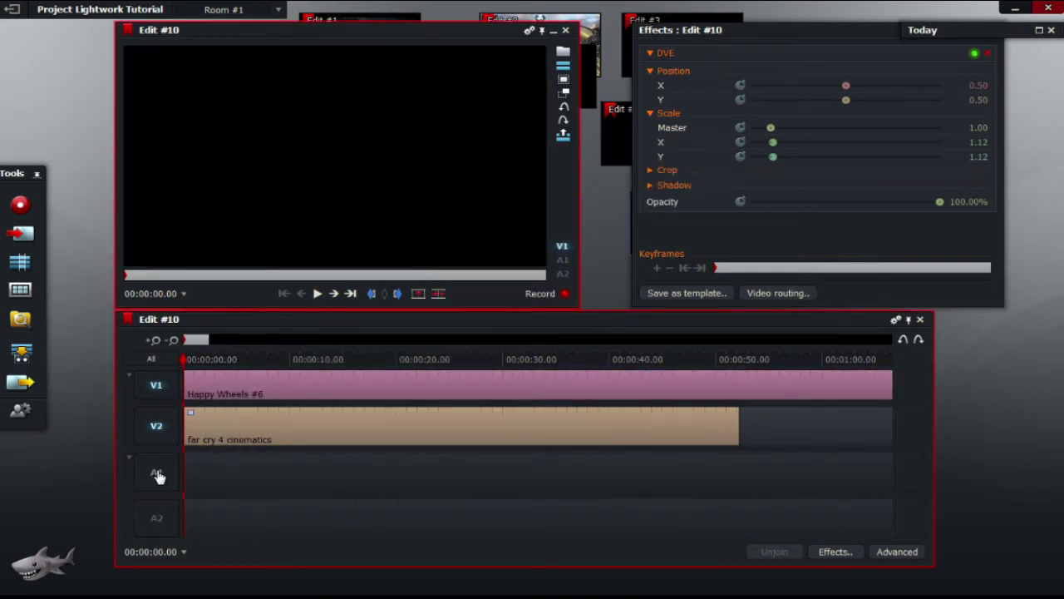
left_click(156, 472)
left_click(155, 531)
left_click(192, 365)
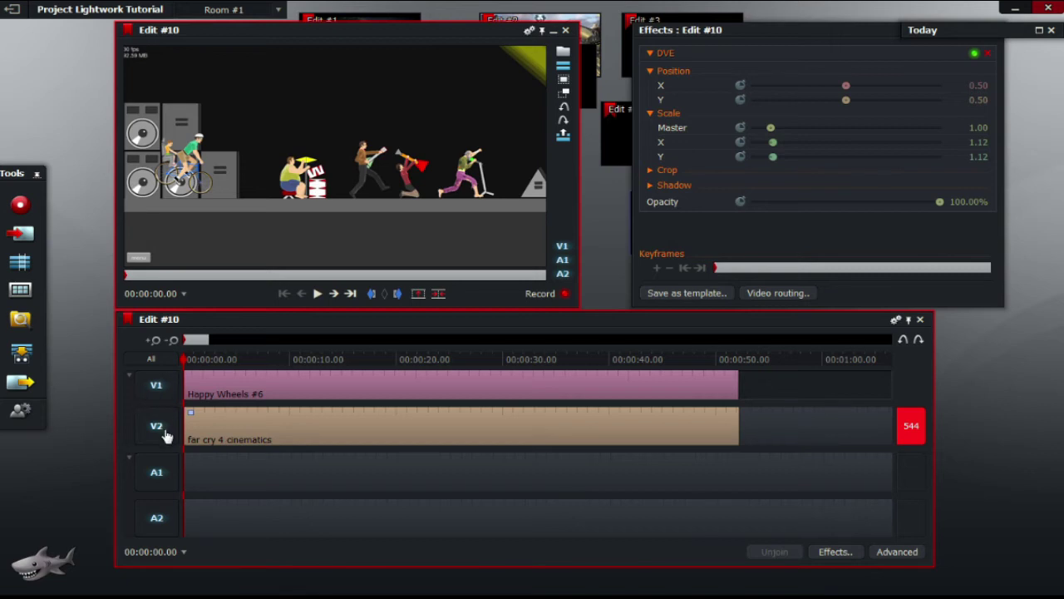
Apply the Split Screen + bg effect to the Happy Wheels clip on V1
right_click(223, 381)
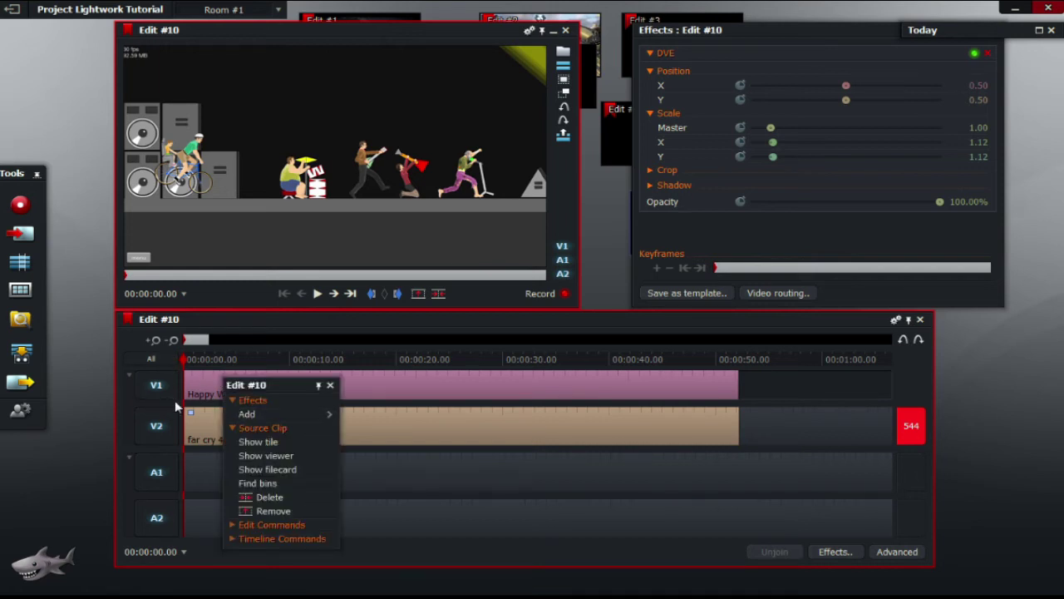
left_click(281, 414)
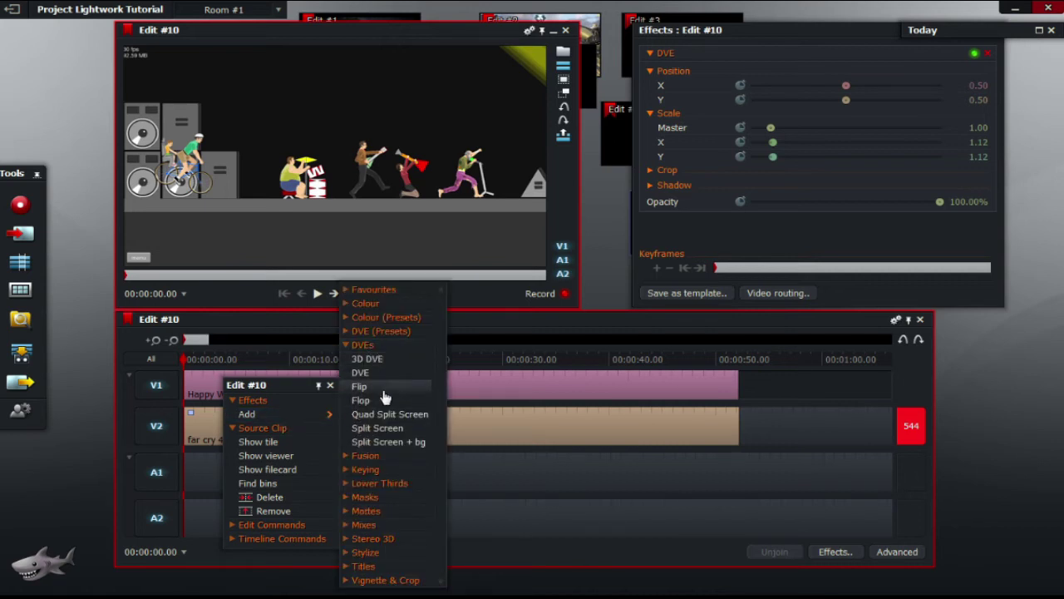
left_click(432, 442)
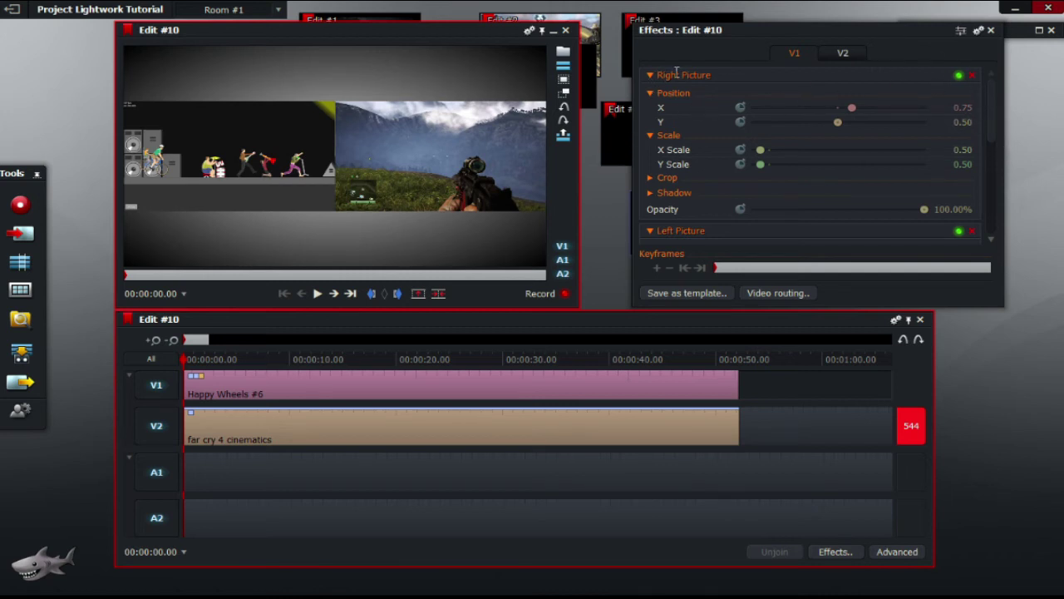
Set both the right and left picture Y positions to 0.75 in the Split Screen + bg effect
mouse_move(992, 125)
left_mouse_down()
mouse_move(993, 221)
mouse_move(1006, 121)
left_mouse_up()
left_click(969, 122)
type("5")
key("Return")
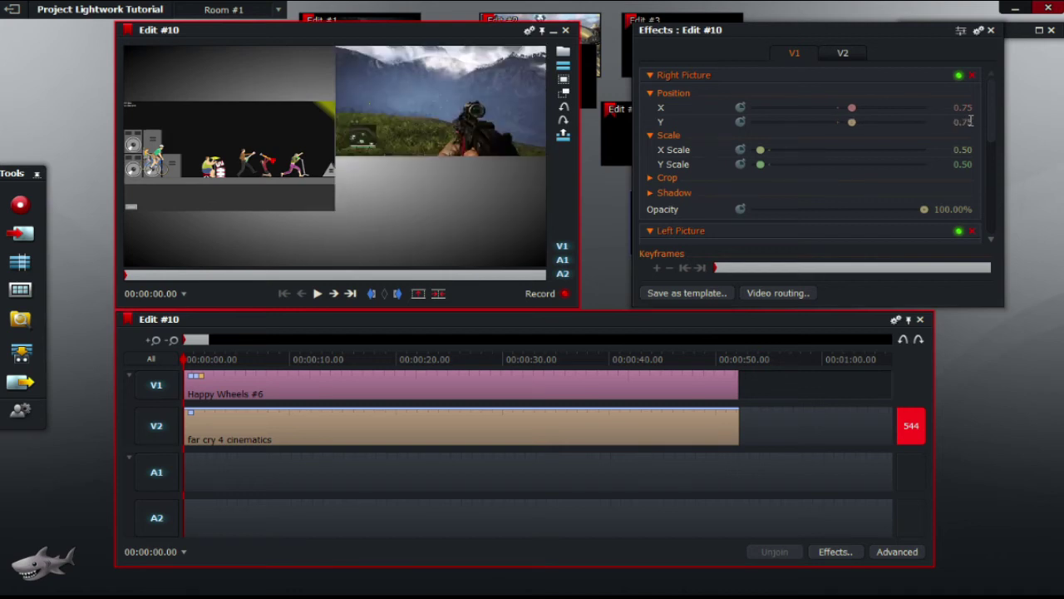
scroll(832, 158, "down", 3)
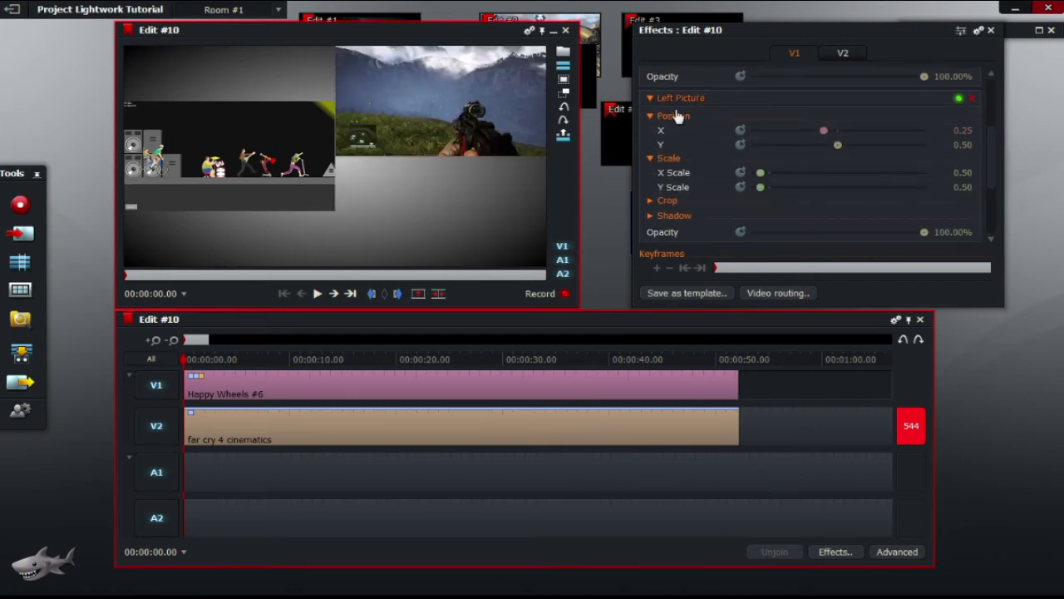
left_click(973, 151)
type("75")
key("Return")
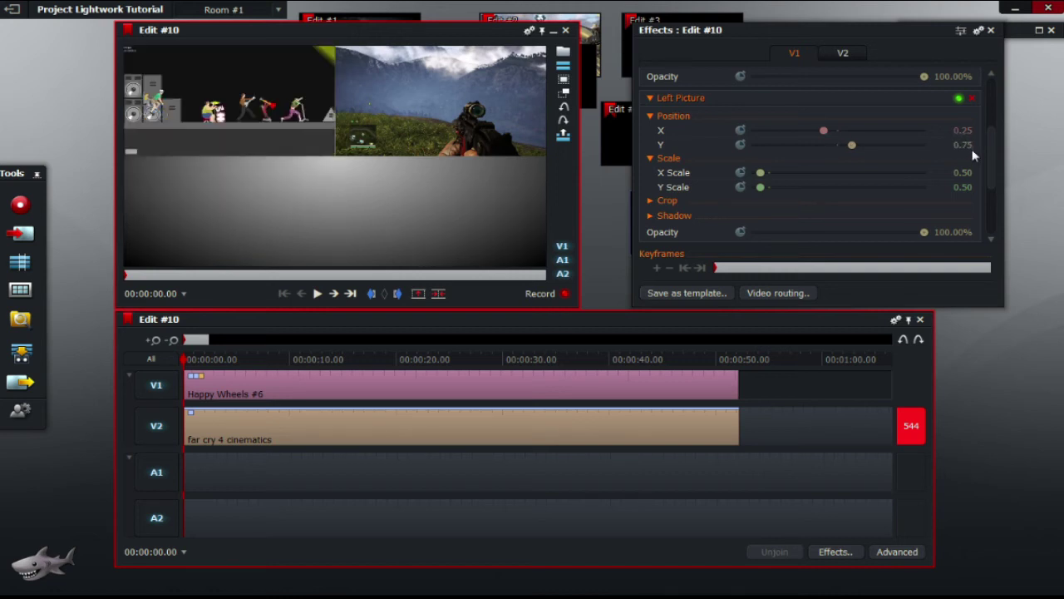
scroll(992, 162, "up", 3)
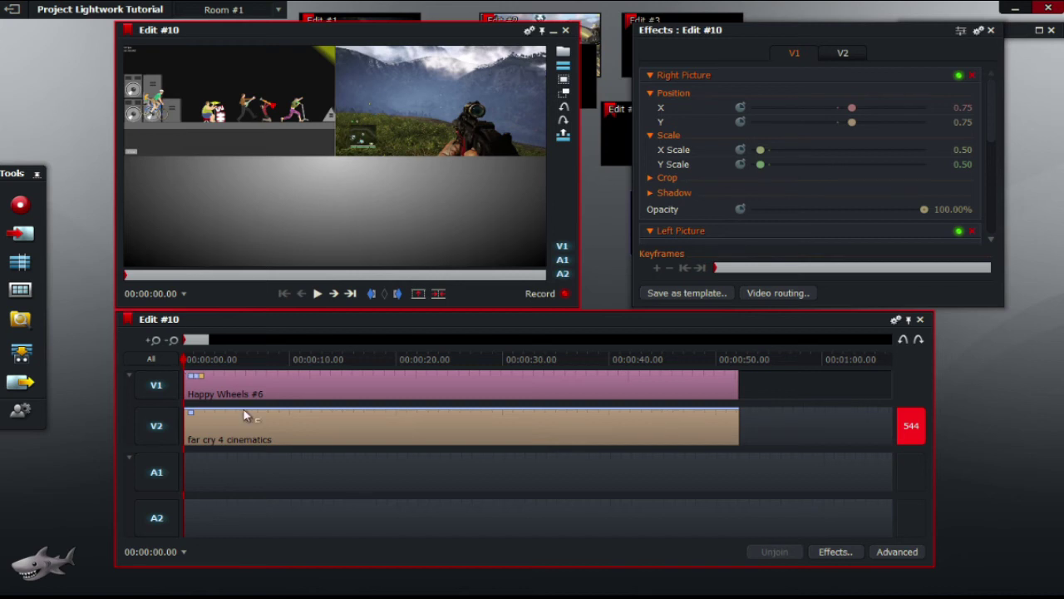
Add a Titles effect to the clip and move the title into the lower half of the frame
right_click(213, 377)
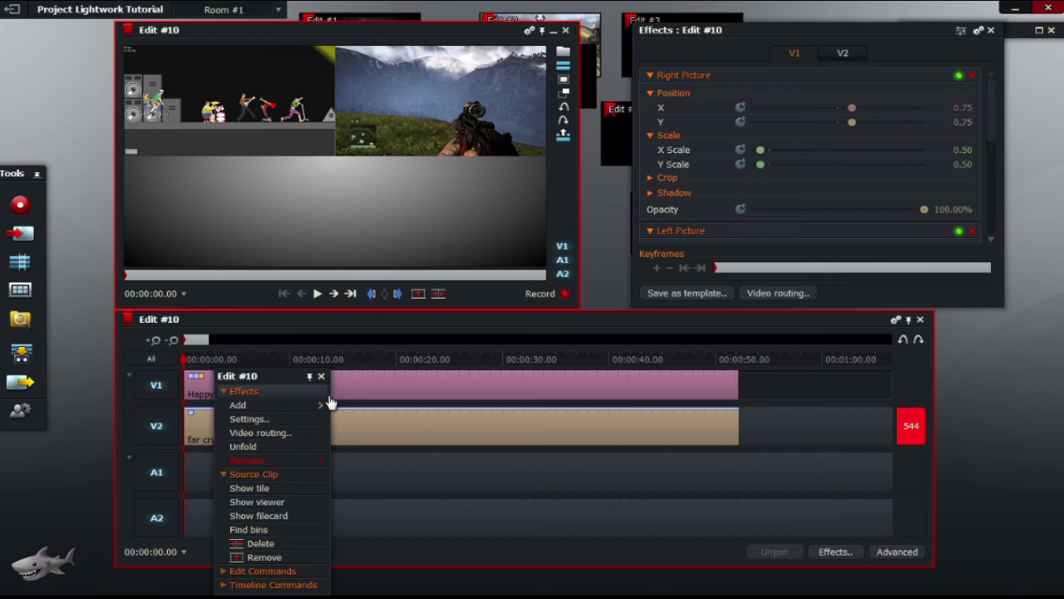
left_click(287, 405)
left_click(351, 350)
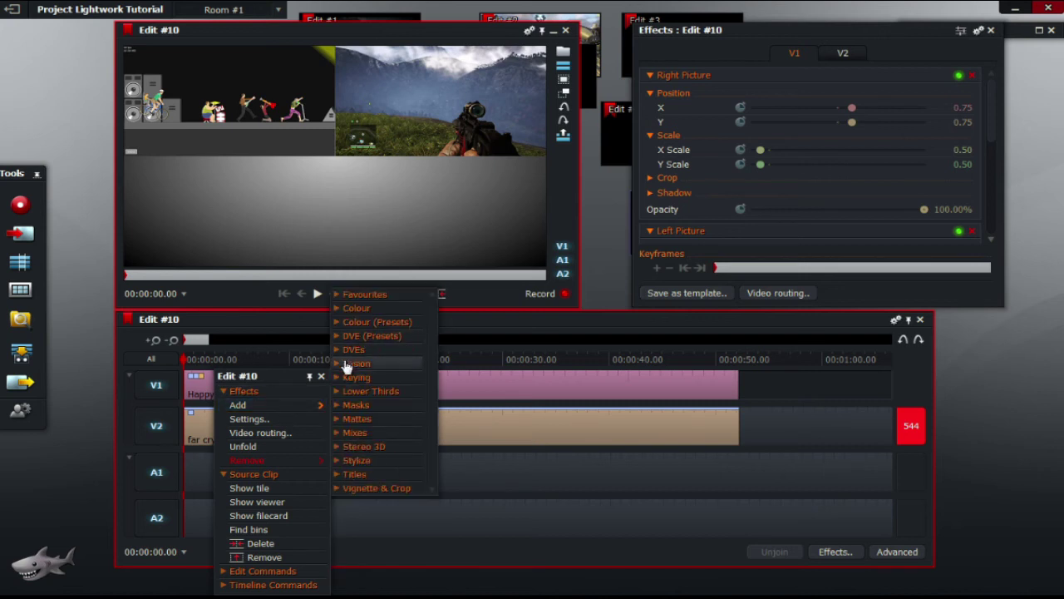
left_click(356, 474)
left_click(376, 516)
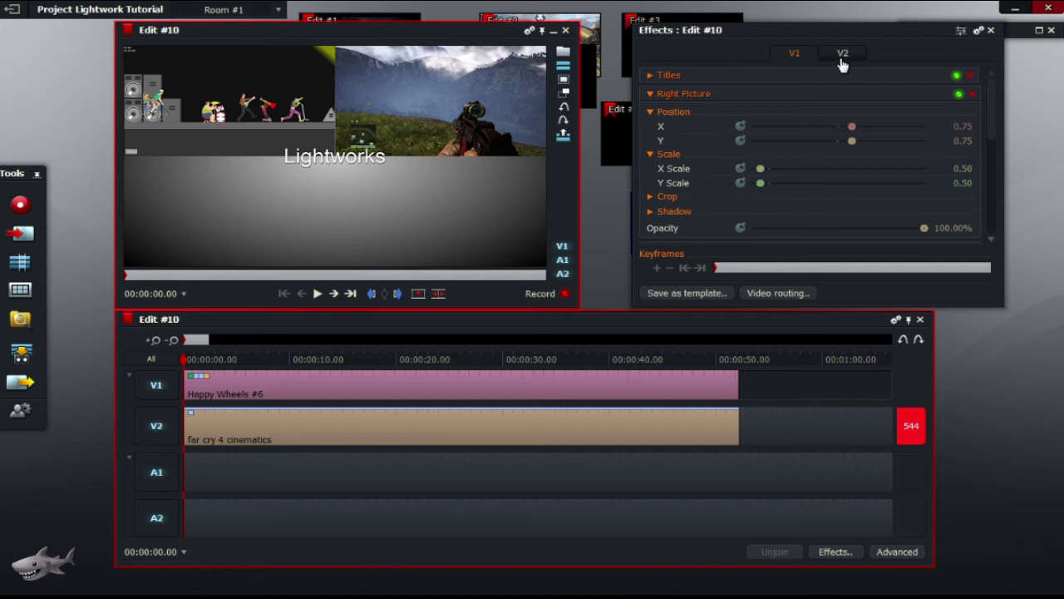
left_click_drag(334, 159, 379, 203)
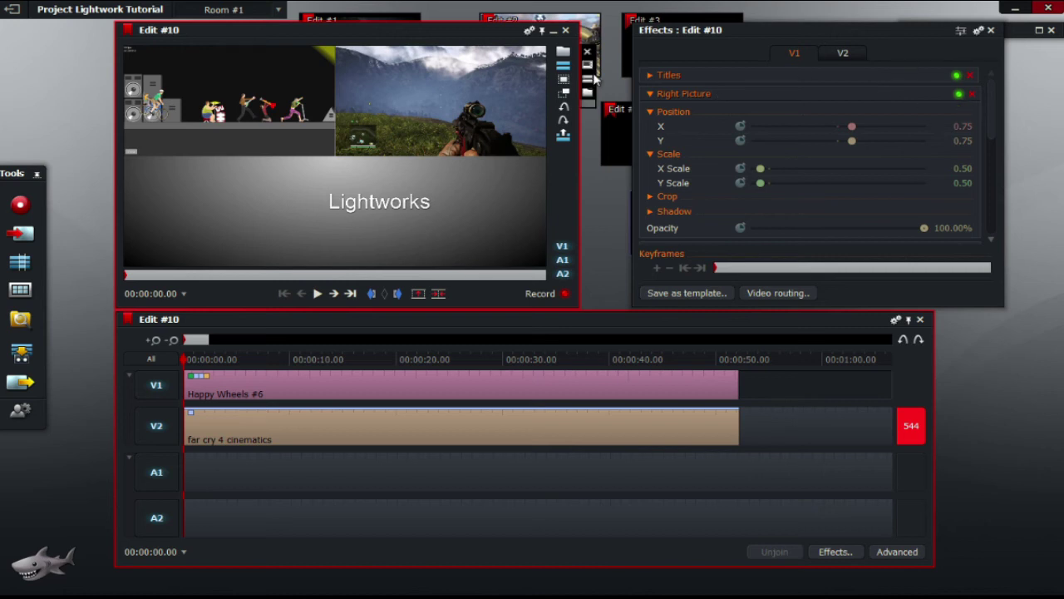
Replace the placeholder 'Lightworks' title text with 'Subscribe Now and Like!'
left_click(652, 76)
double_click(660, 94)
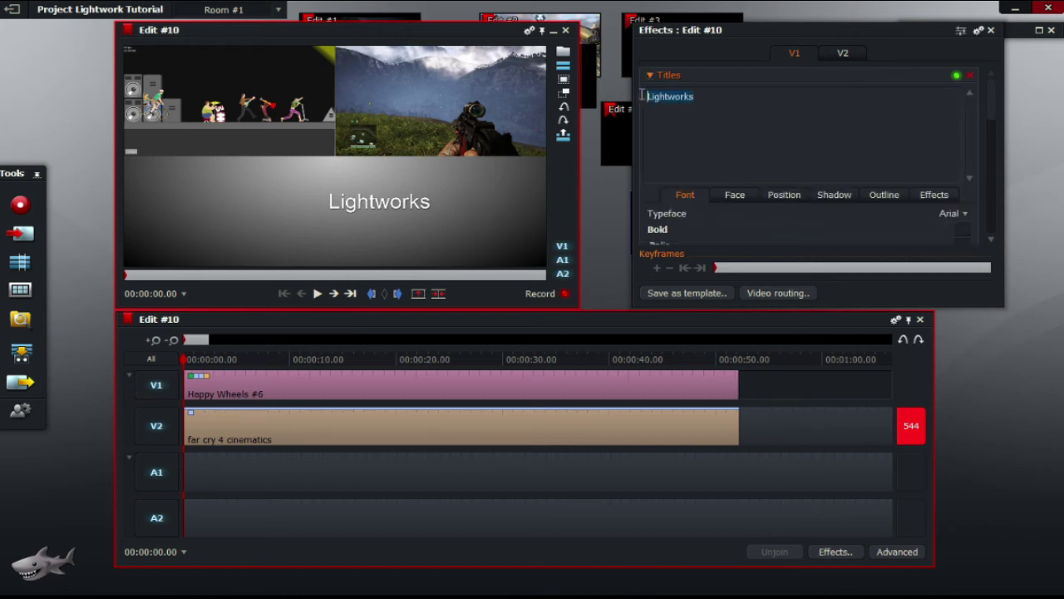
key("BackSpace")
type("Subscrib")
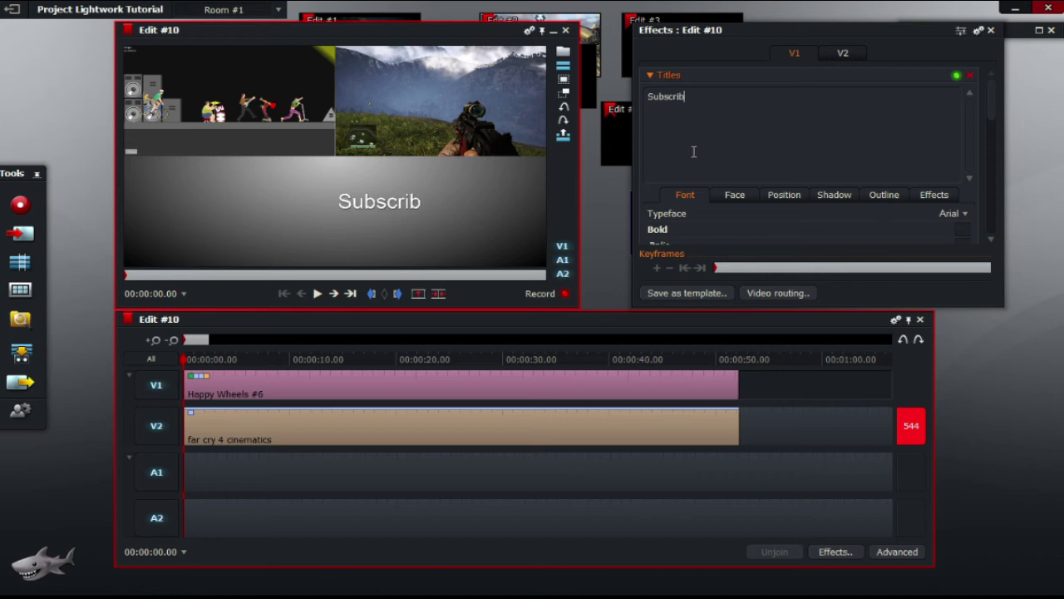
key("BackSpace")
type("be Now a")
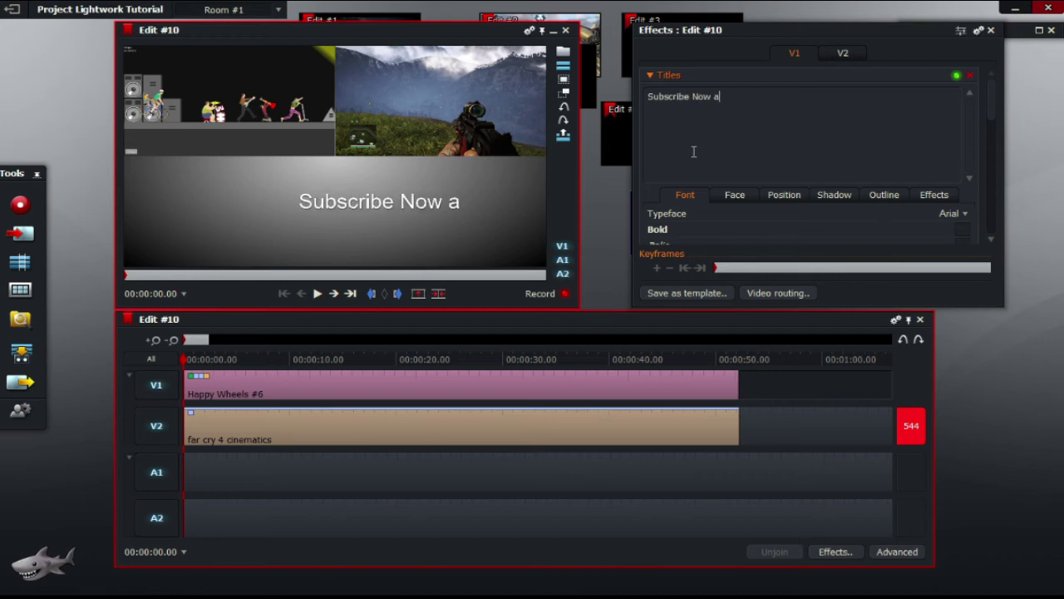
type("nd Like")
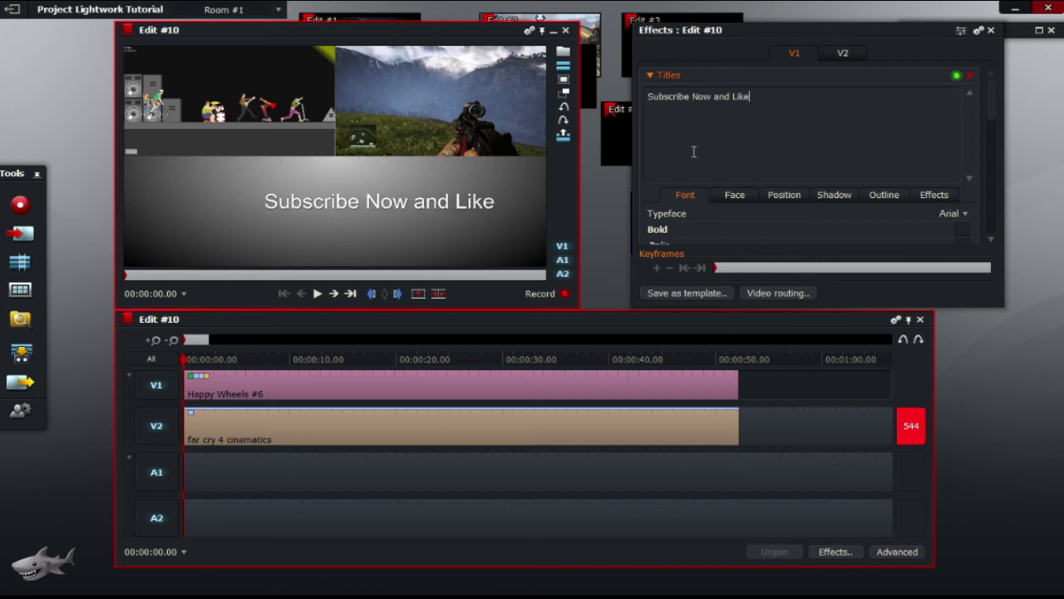
type("!")
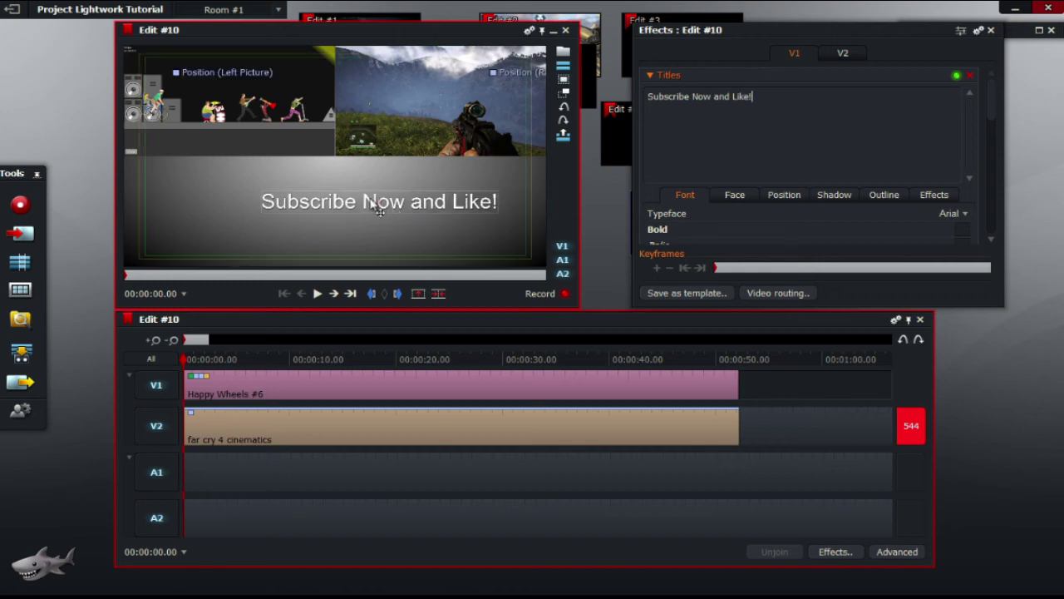
Reposition the 'Subscribe Now and Like!' title to X 53.10% and Y 69.91%
left_click(784, 195)
scroll(978, 131, "down", 2)
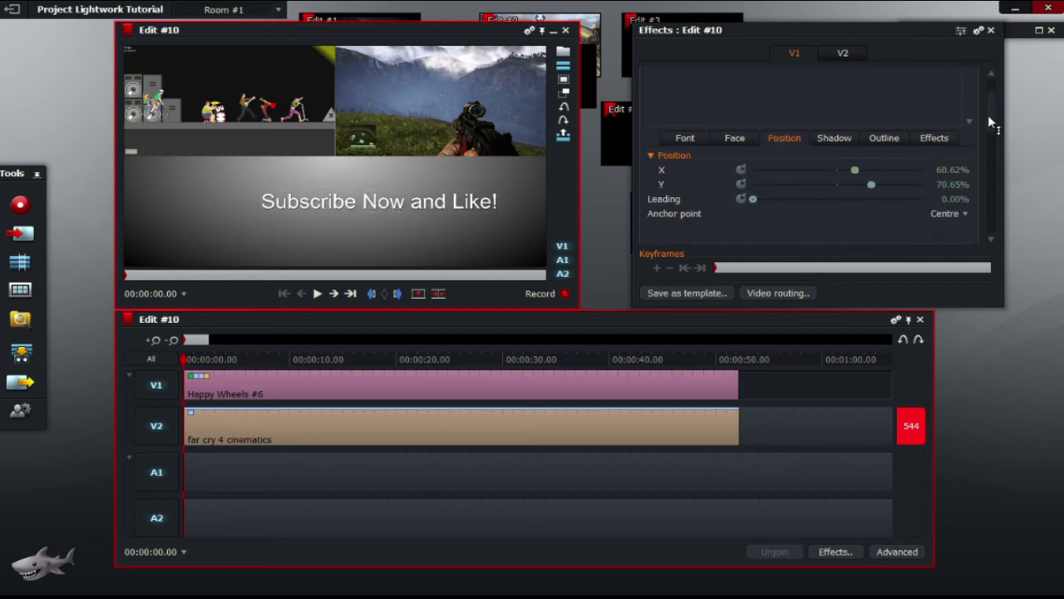
left_click_drag(871, 178, 841, 166)
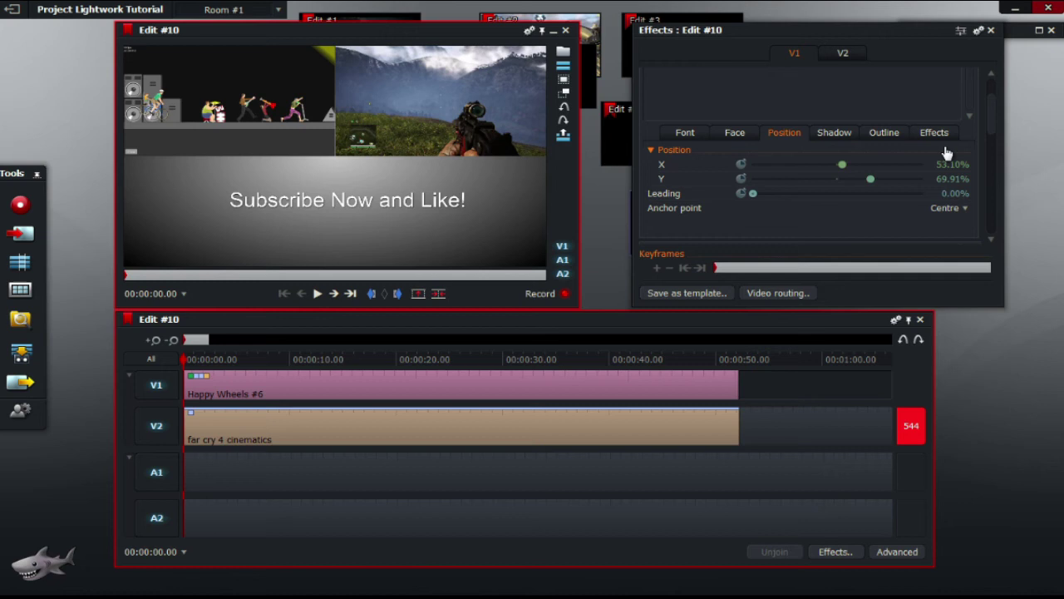
mouse_move(996, 109)
left_mouse_down()
mouse_move(996, 84)
mouse_move(996, 106)
left_mouse_up()
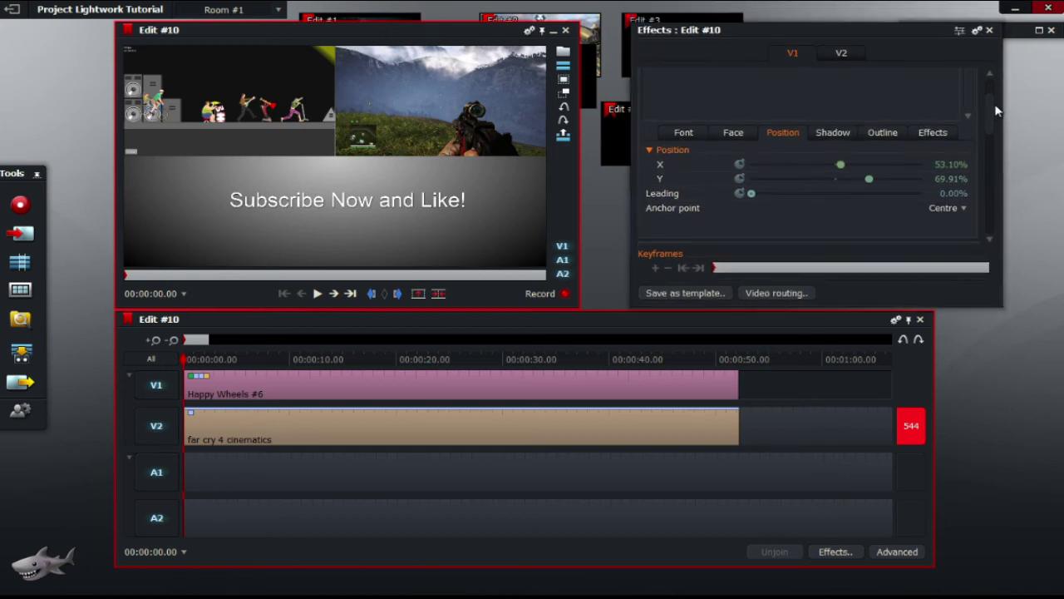
scroll(993, 79, "up", 3)
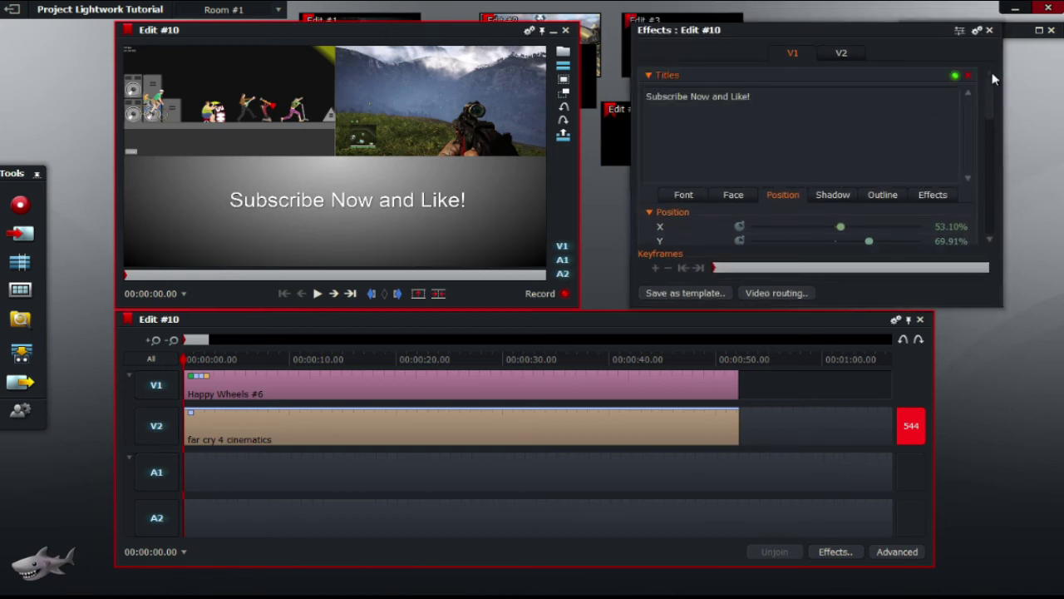
left_click(649, 76)
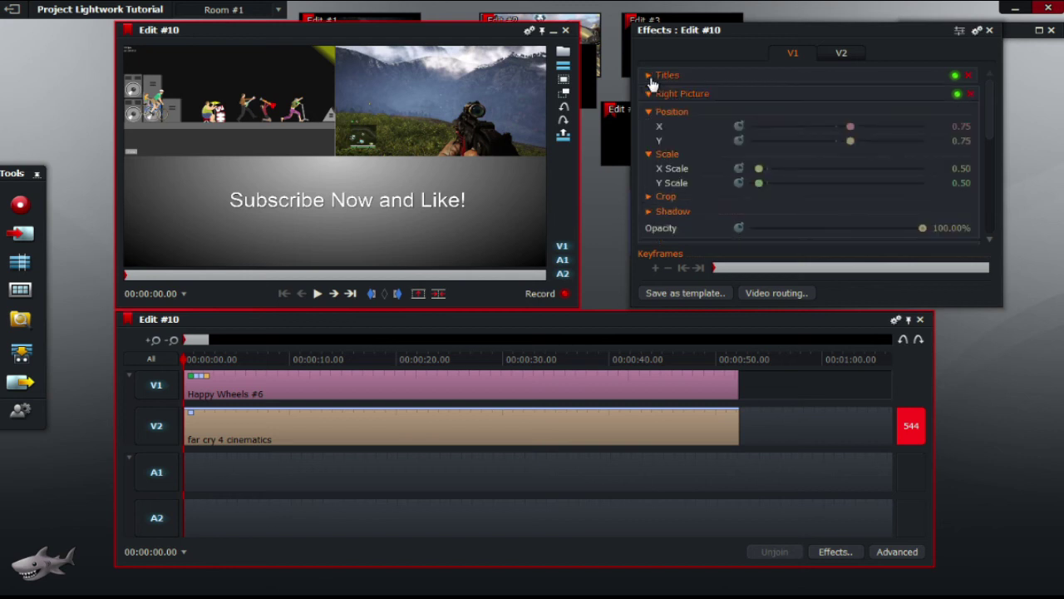
left_click_drag(989, 92, 1004, 199)
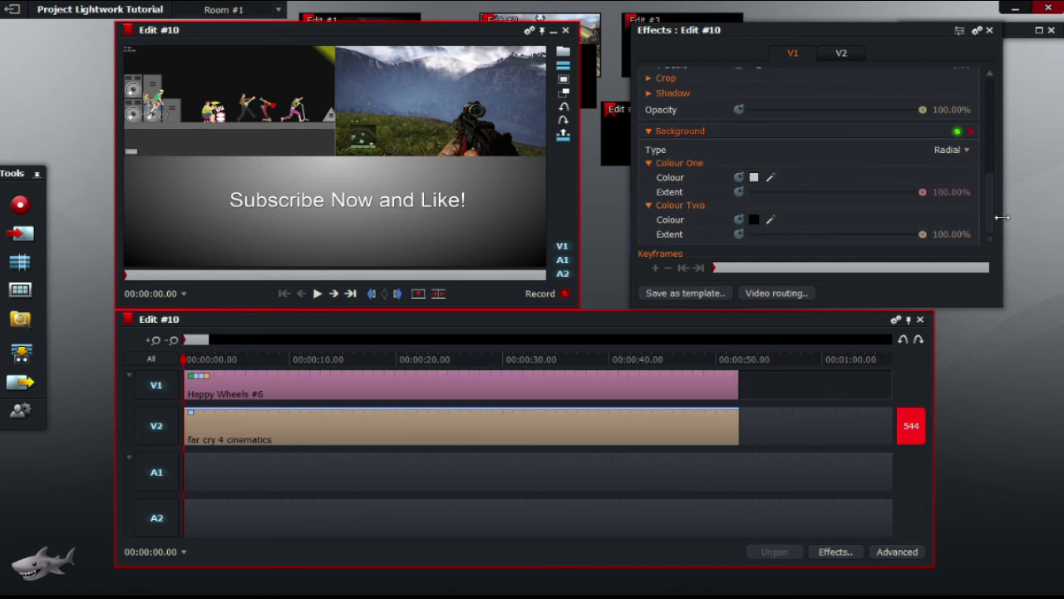
Set the Background gradient's Colour One to blue
left_click_drag(989, 218, 1004, 264)
left_click(754, 177)
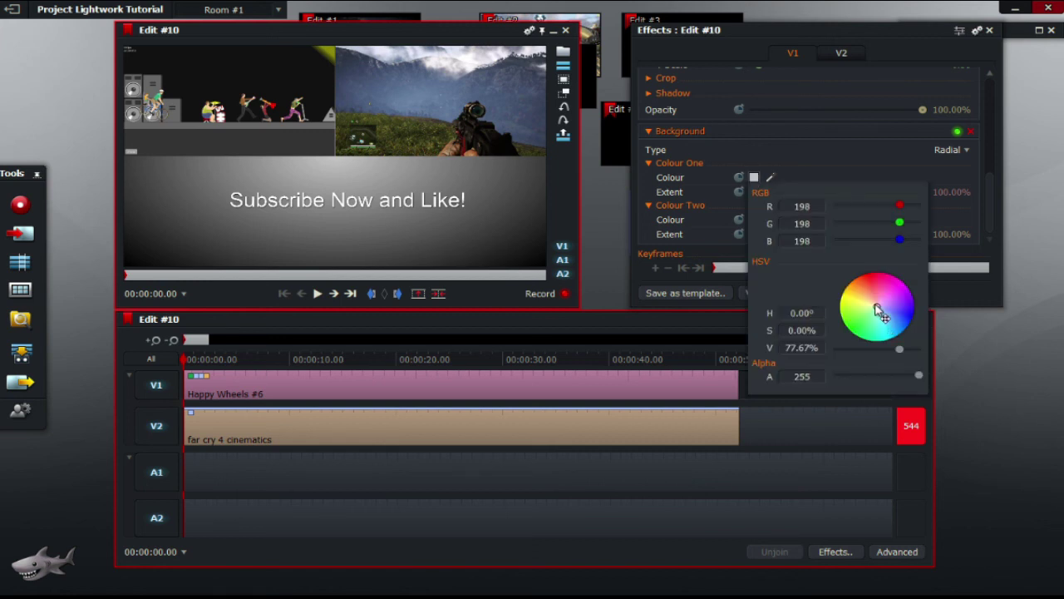
left_click_drag(878, 310, 909, 314)
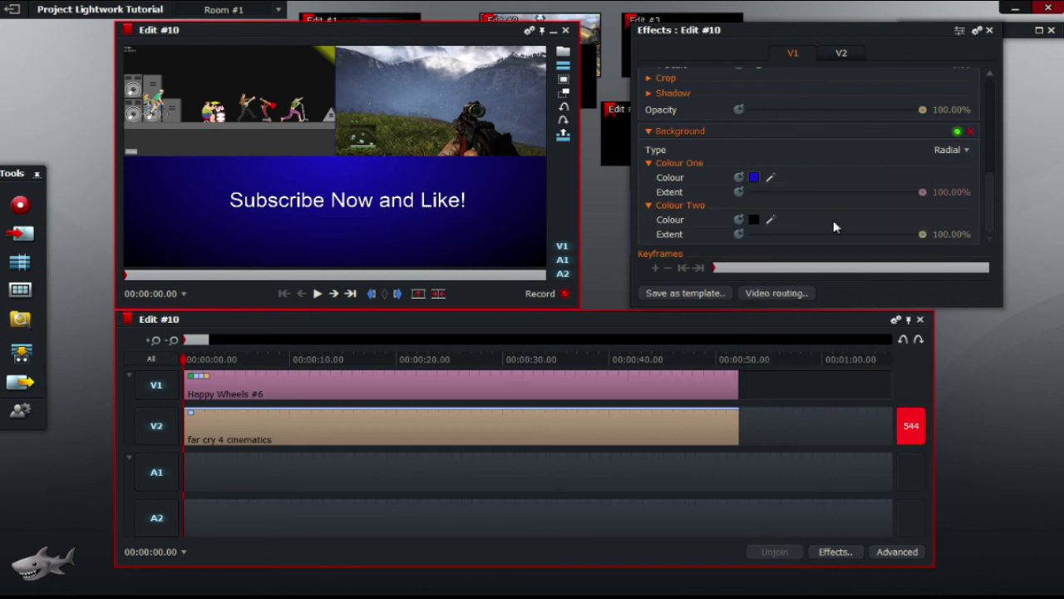
Set the gradient's Colour Two to green
left_click(753, 222)
left_click_drag(879, 350, 858, 342)
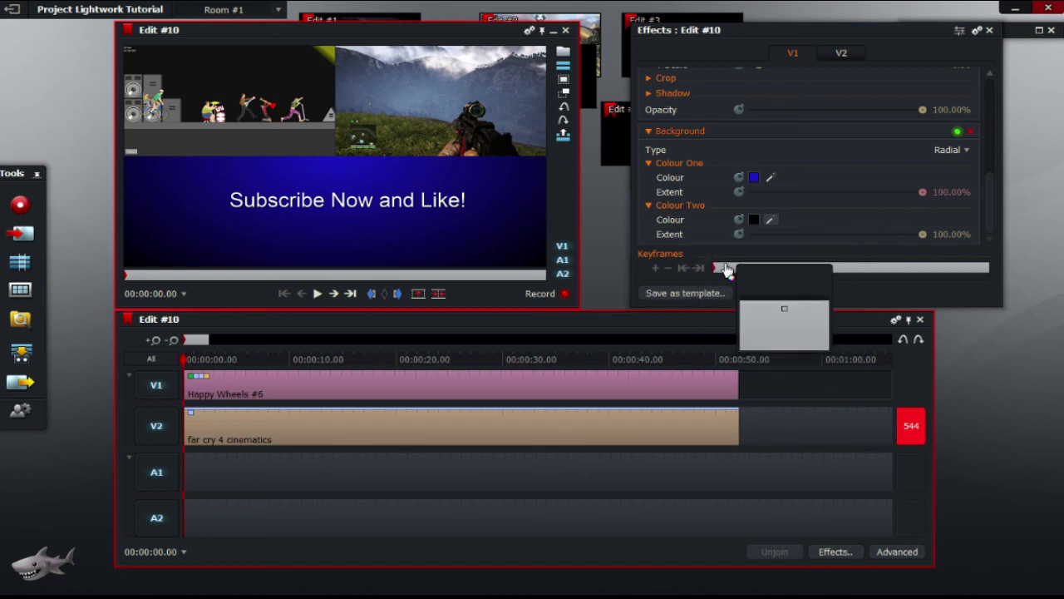
left_click(754, 221)
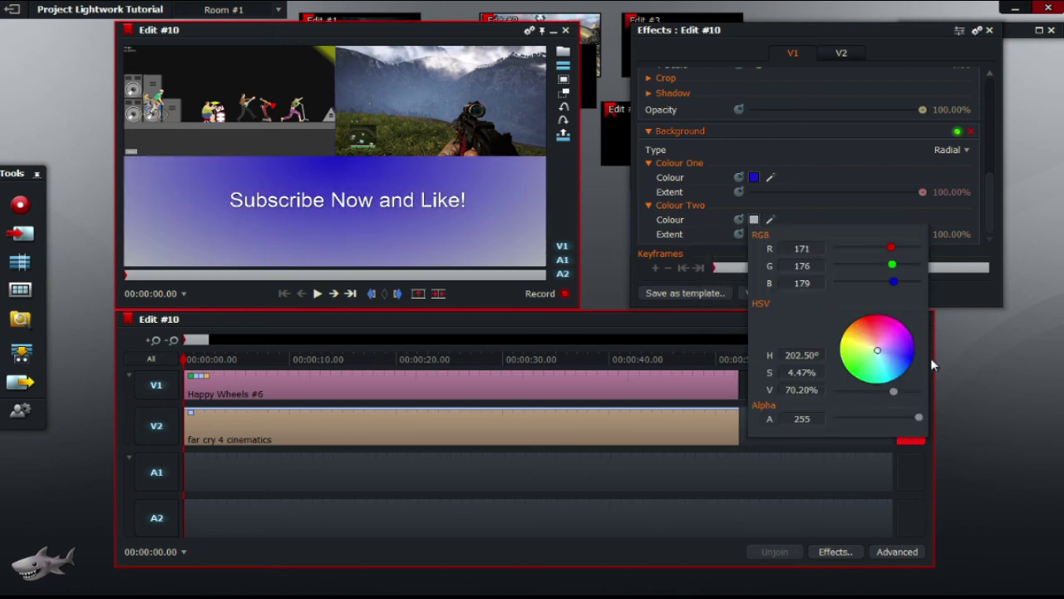
left_click_drag(882, 357, 853, 373)
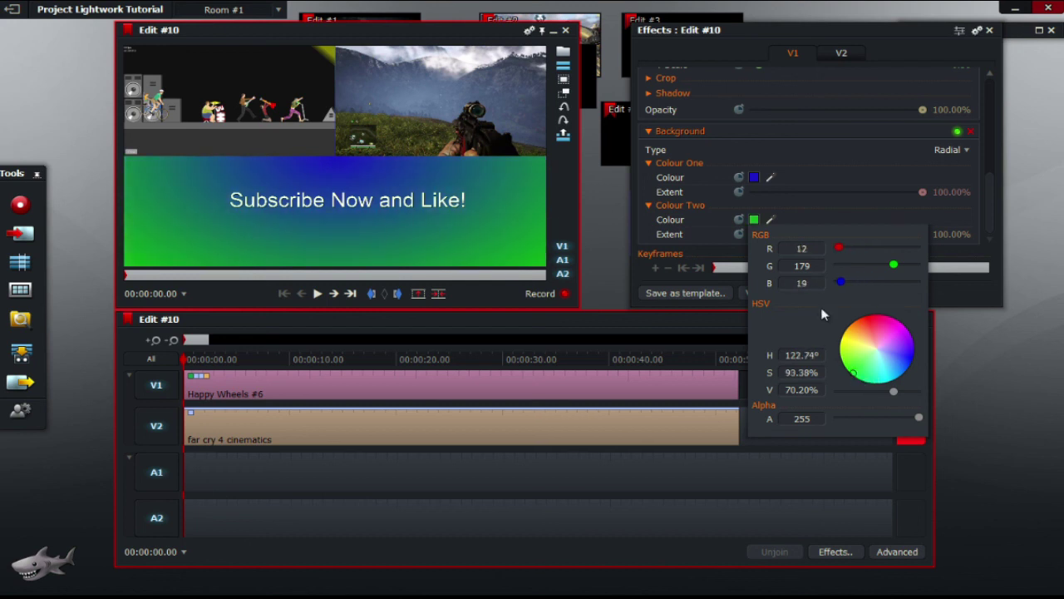
left_click(772, 223)
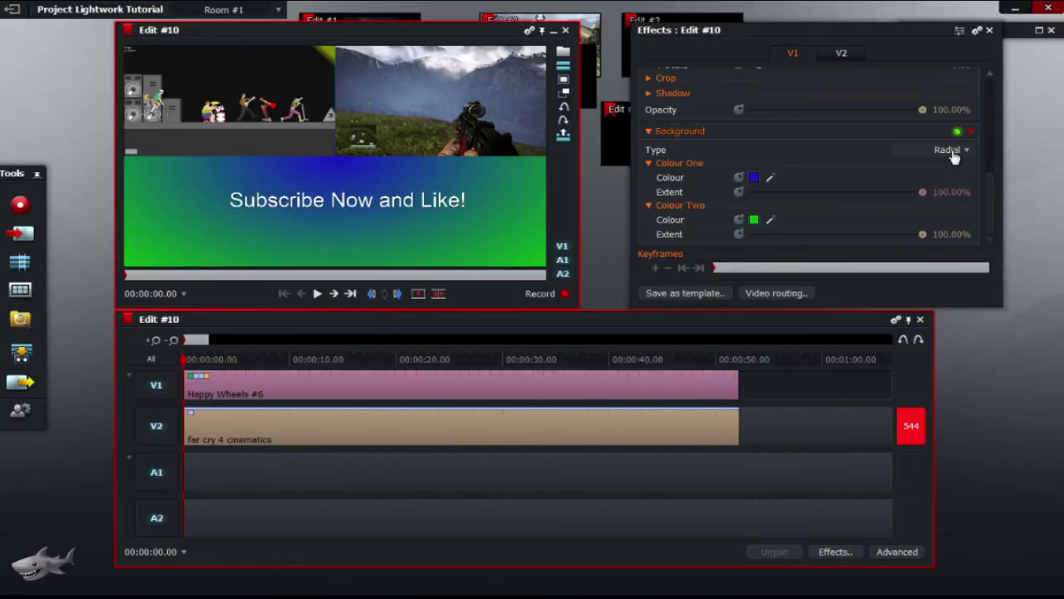
left_click(953, 155)
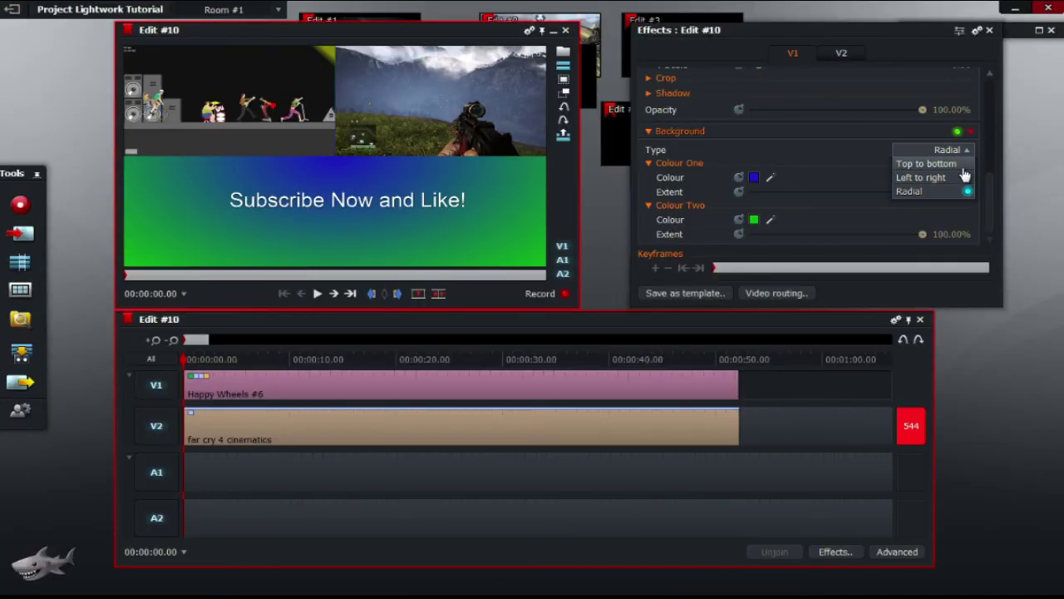
left_click(963, 166)
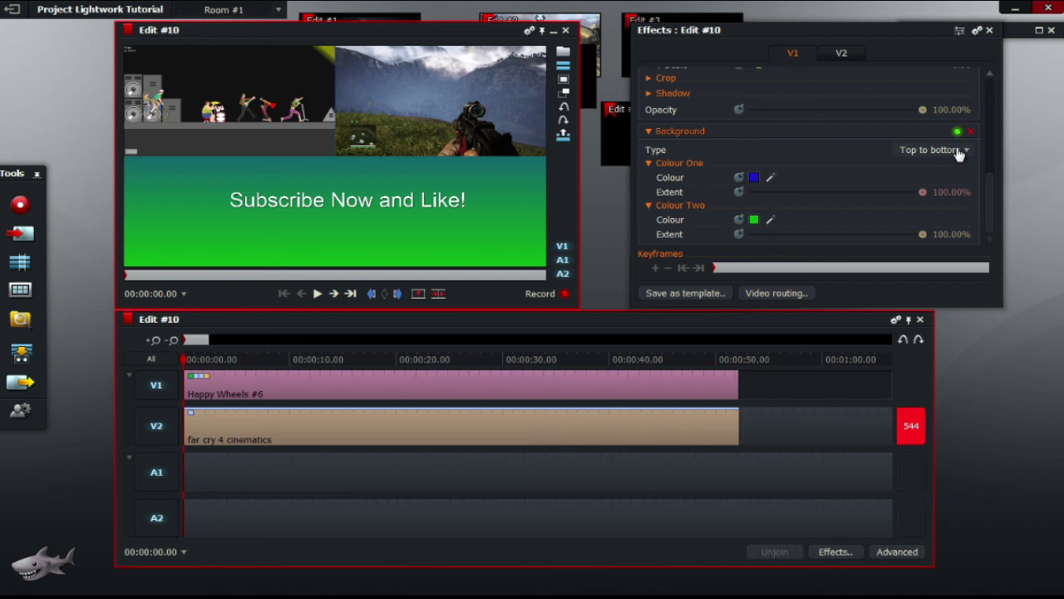
left_click(959, 156)
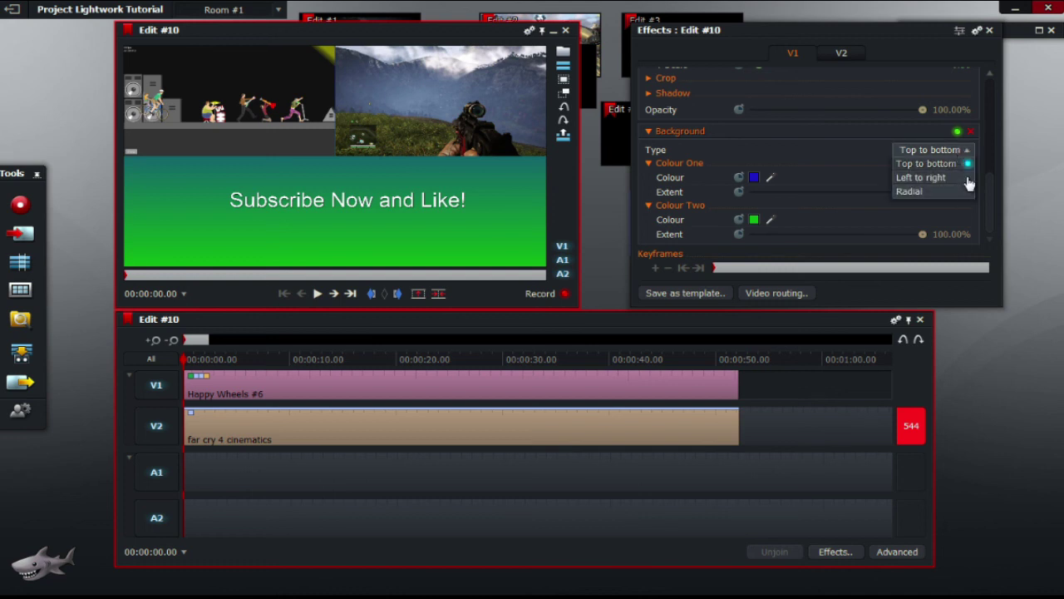
left_click(963, 177)
left_click(967, 156)
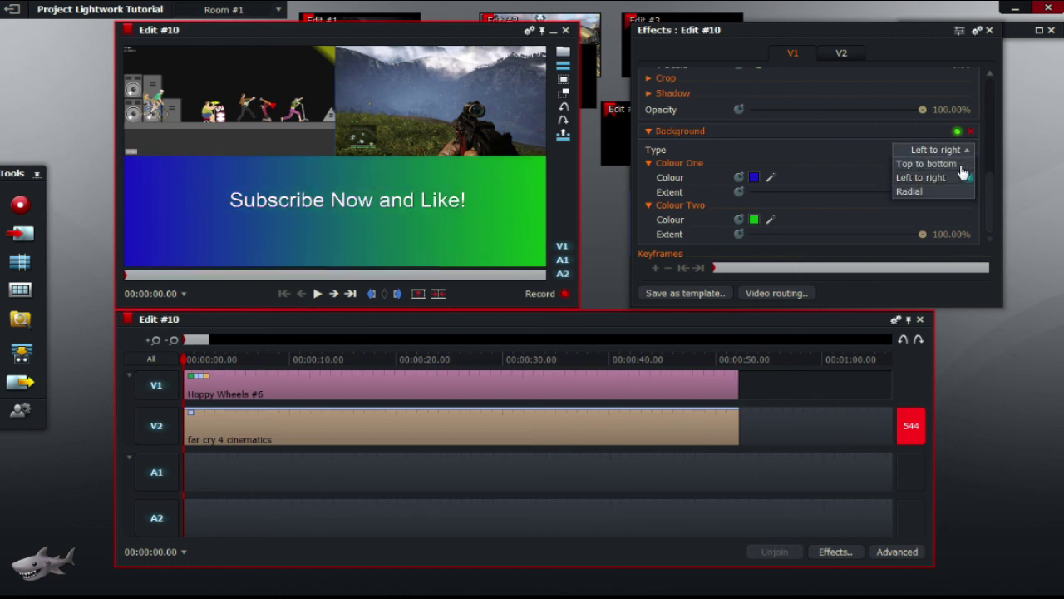
left_click(965, 163)
left_click(962, 155)
left_click(948, 192)
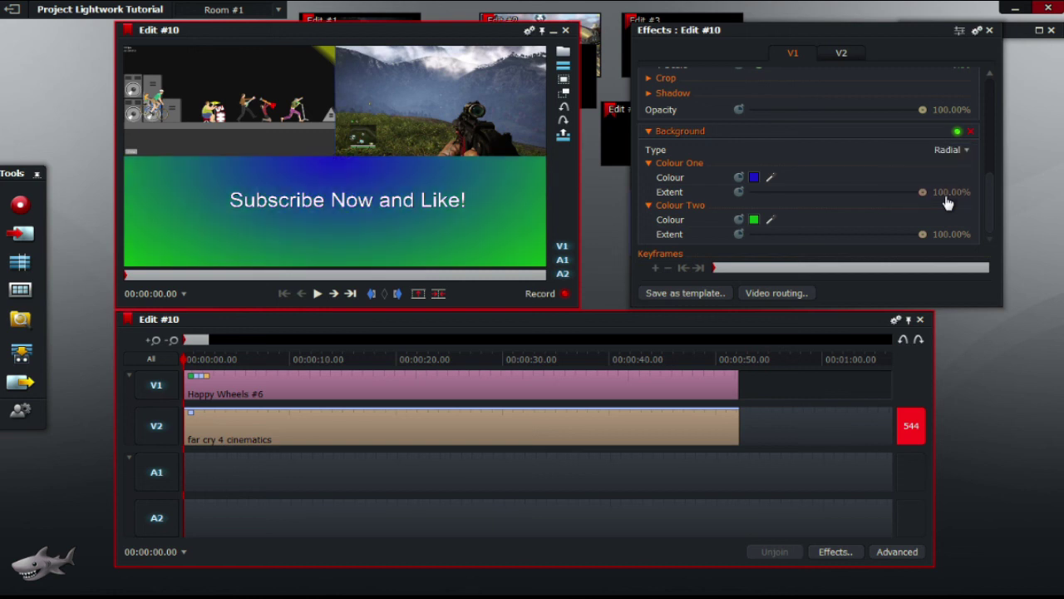